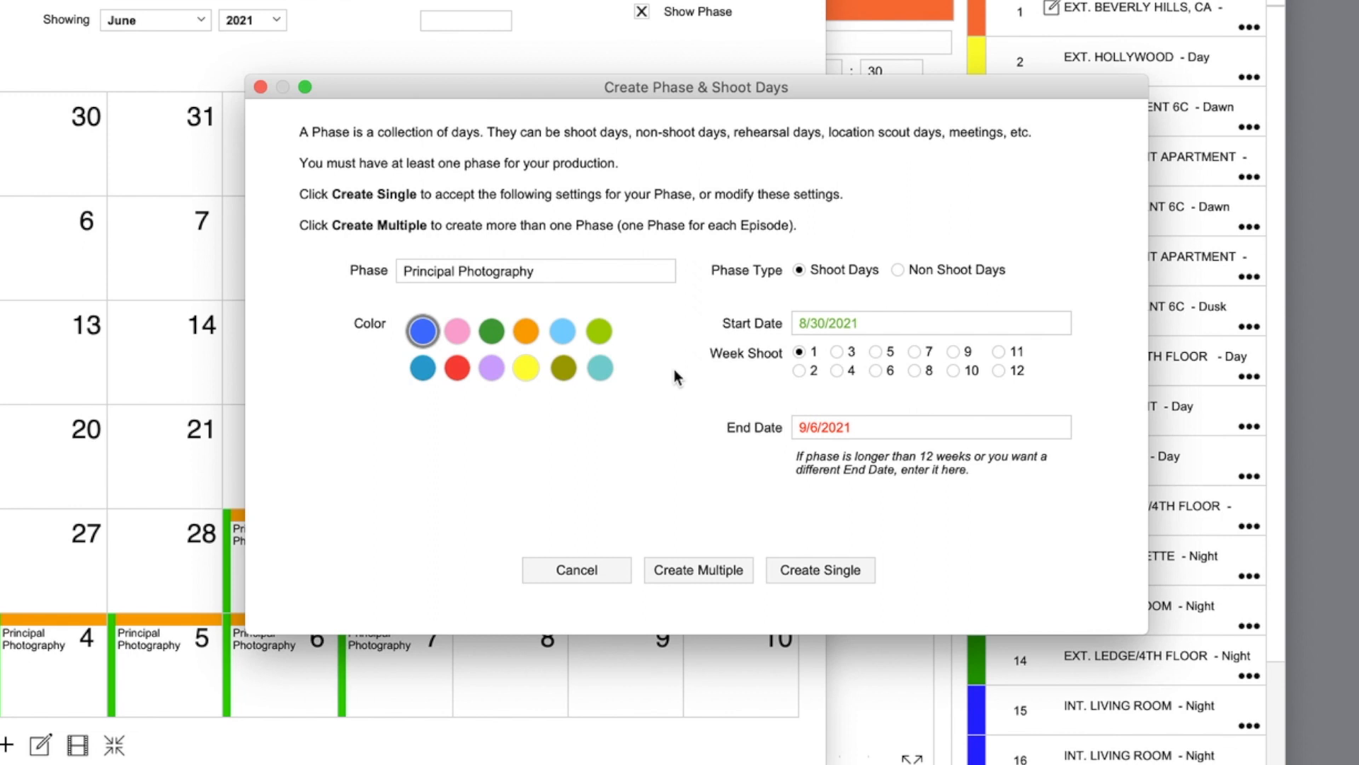
Step: Set the Principal Photography phase start date to September 1, 2021
click(513, 275)
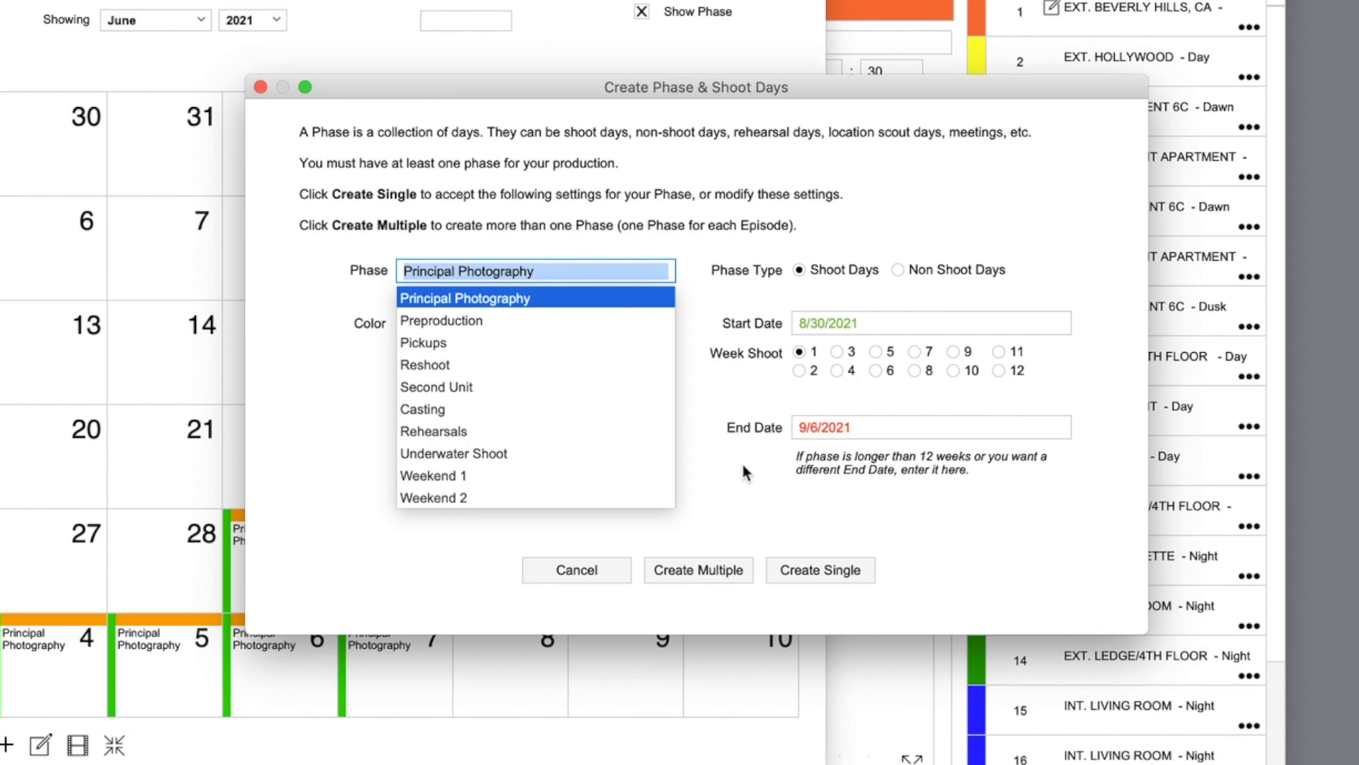
click(721, 465)
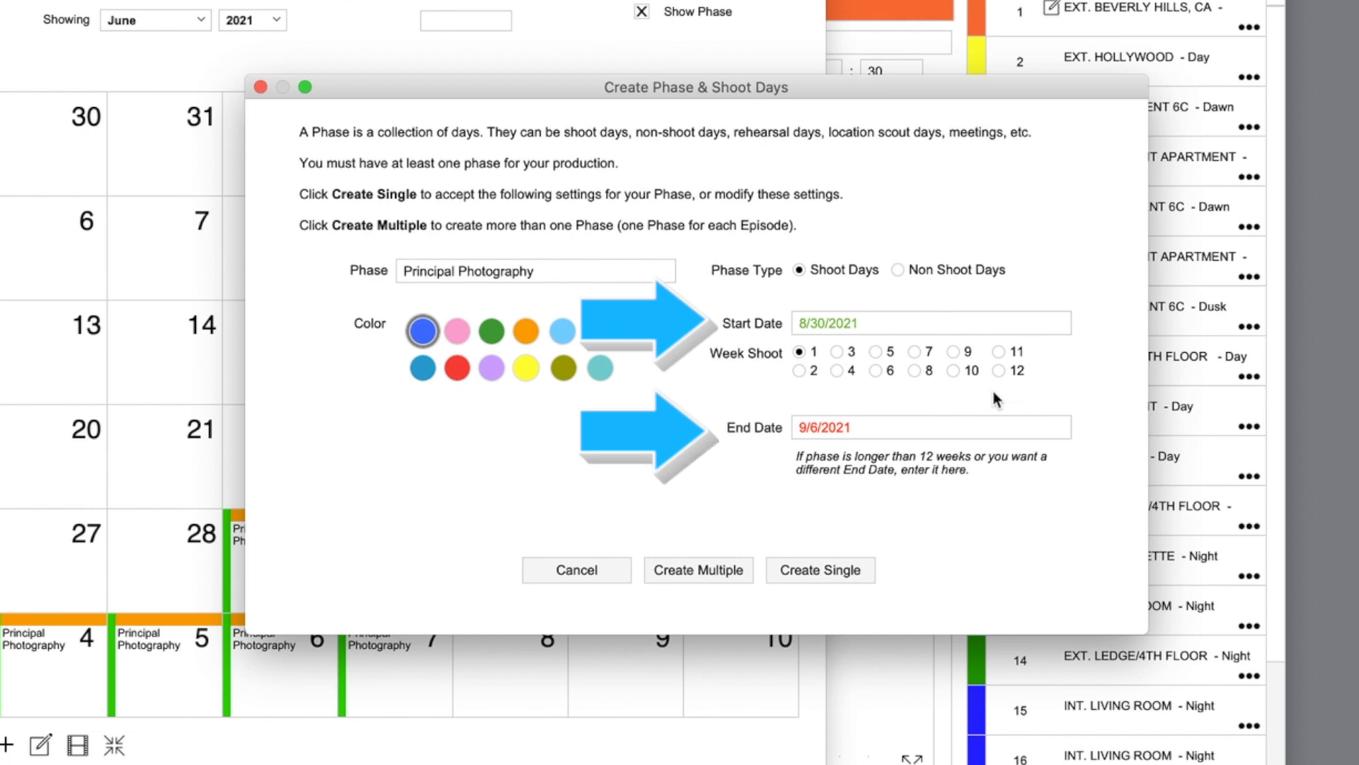
click(852, 326)
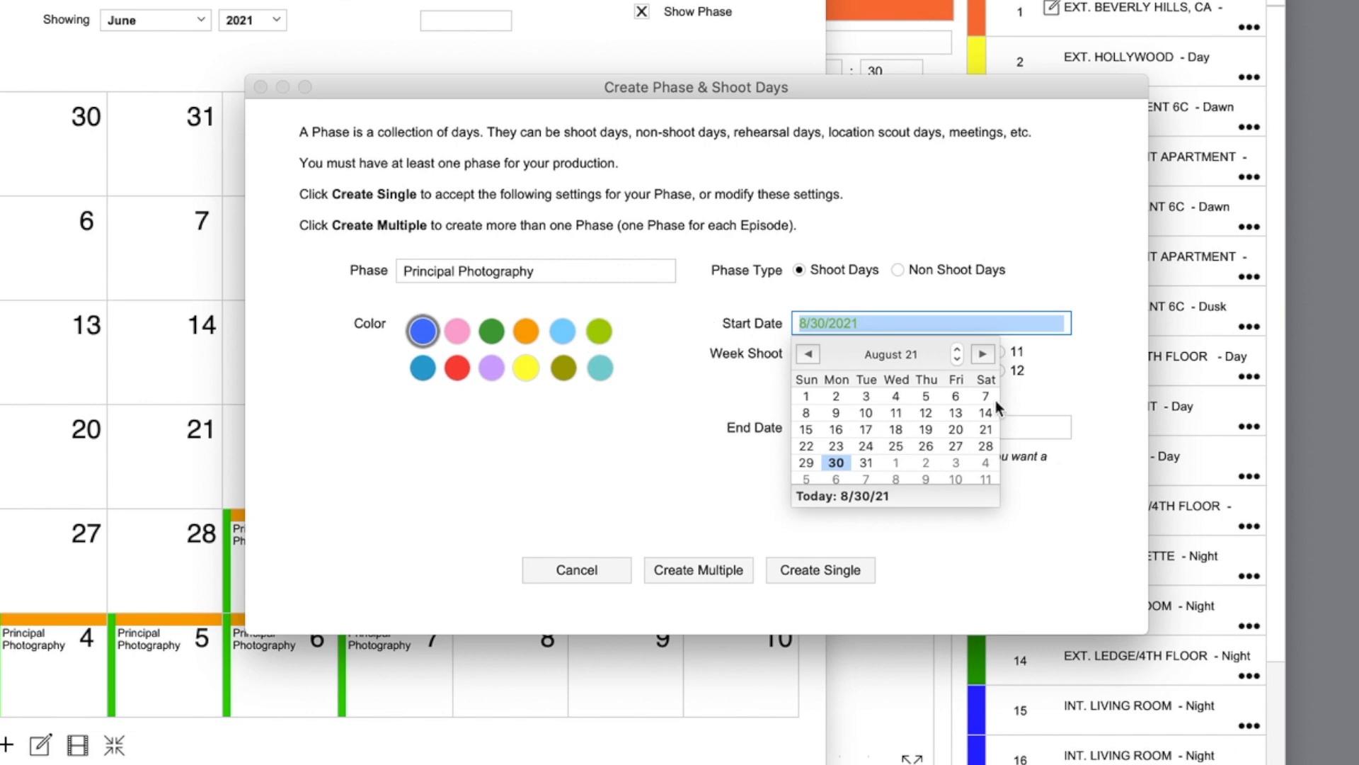
click(980, 354)
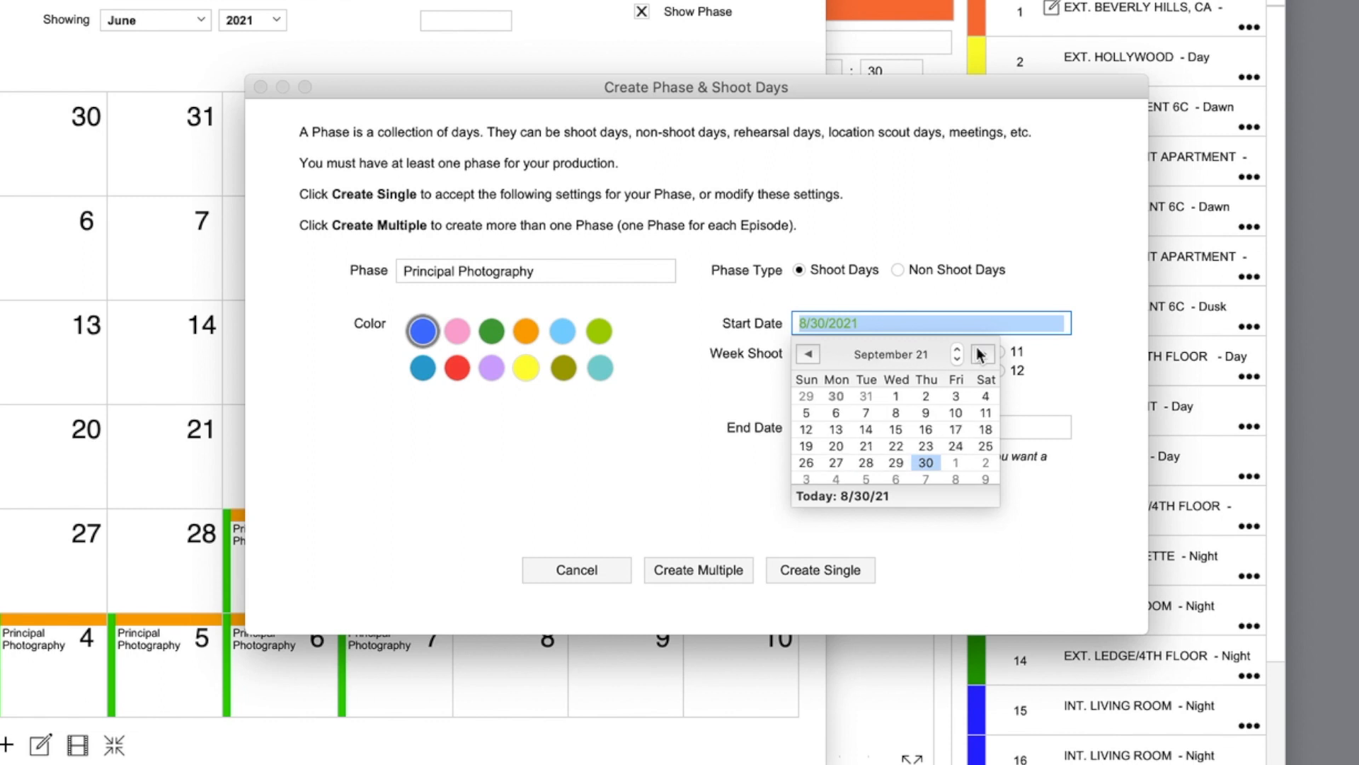
click(896, 396)
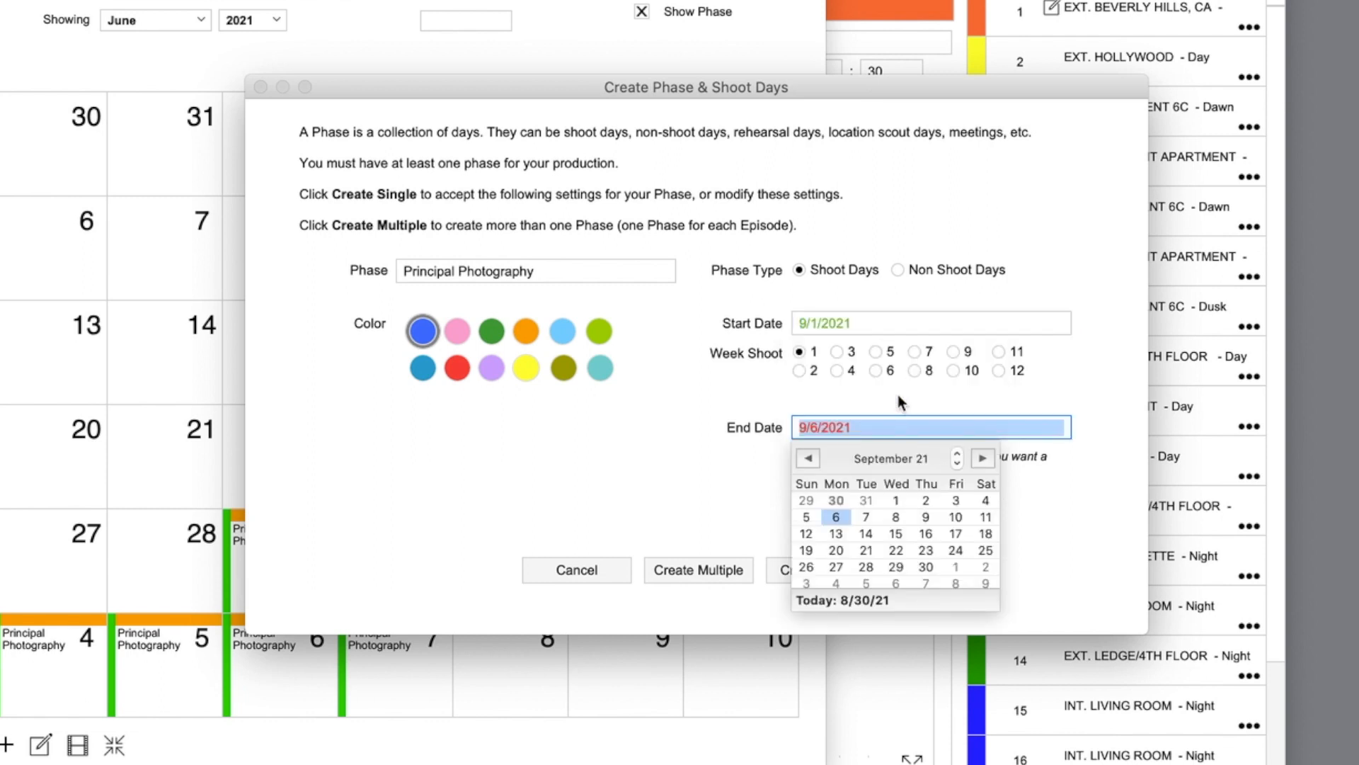
click(770, 405)
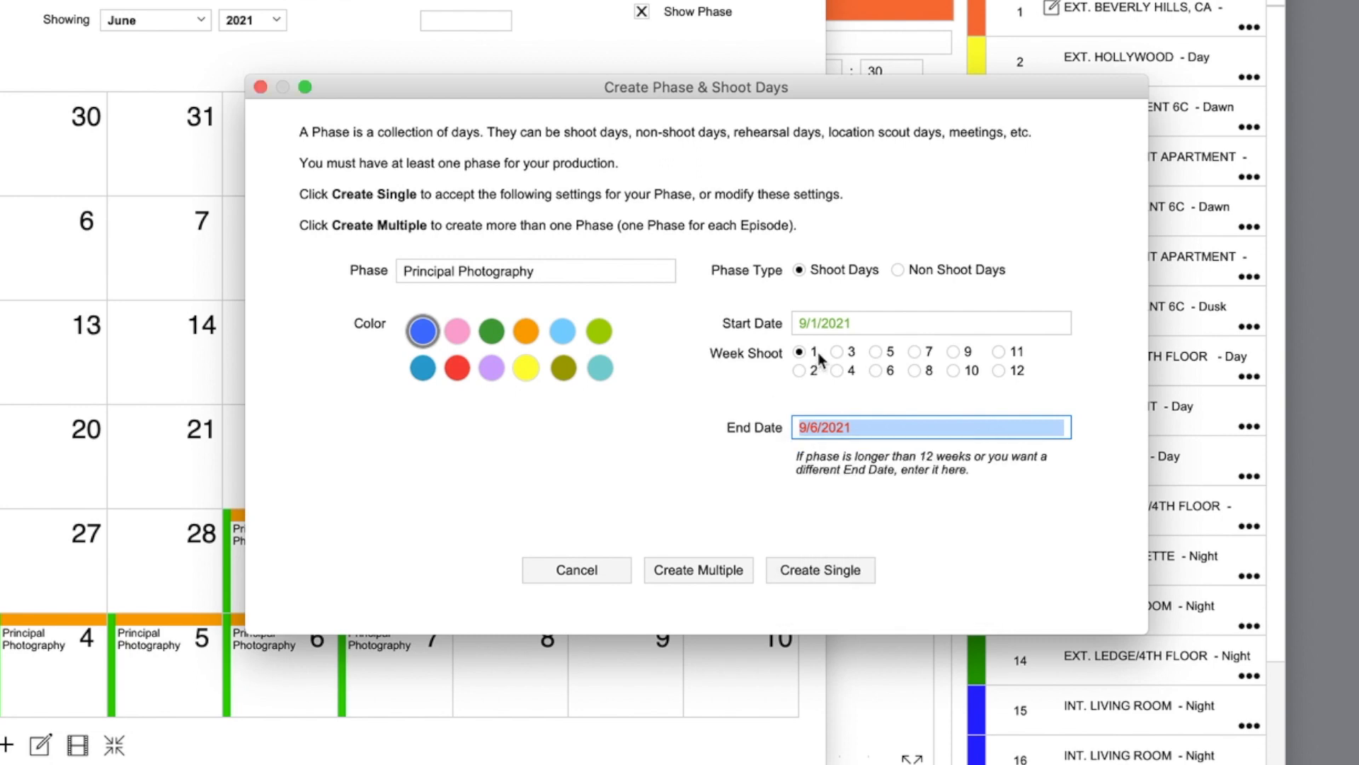
Step: Make the phase one week long, ending 9/8/2021, and create it
click(839, 371)
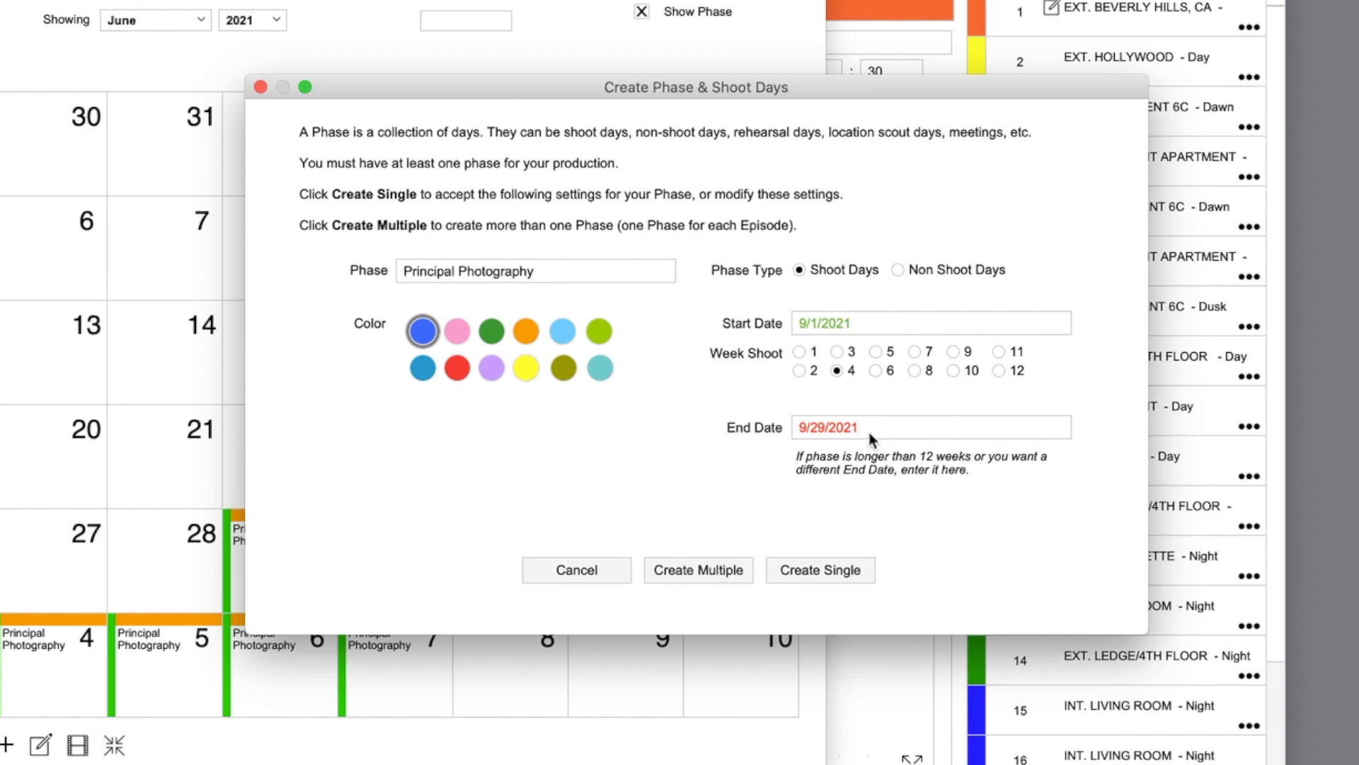
click(838, 429)
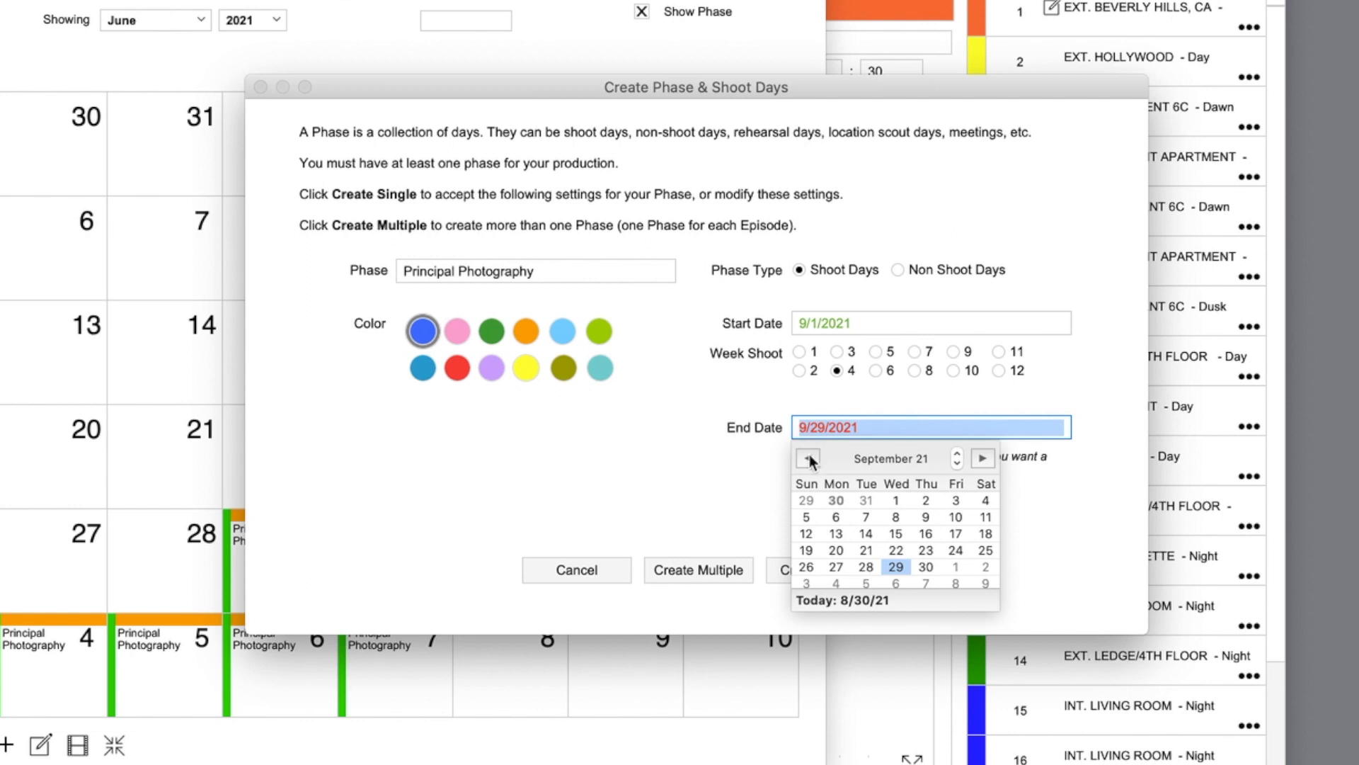
click(982, 459)
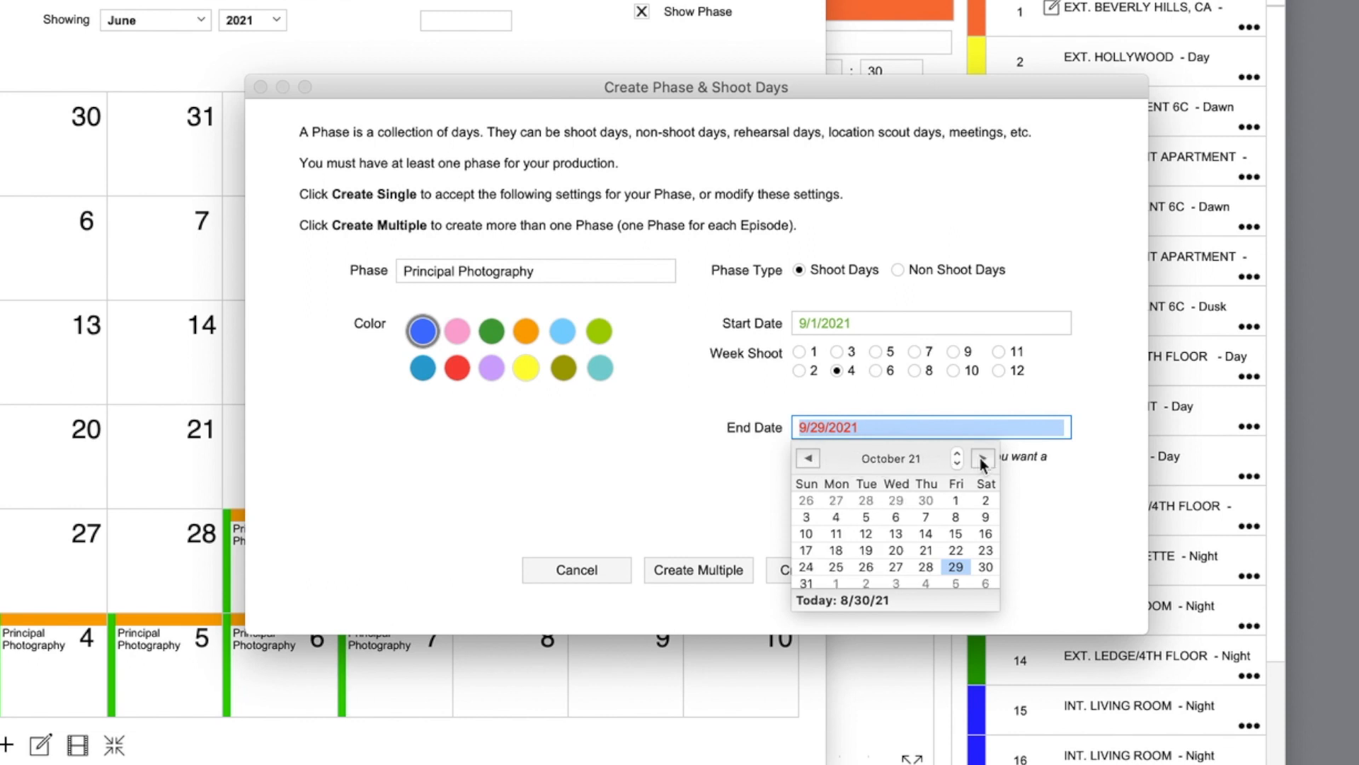
click(755, 466)
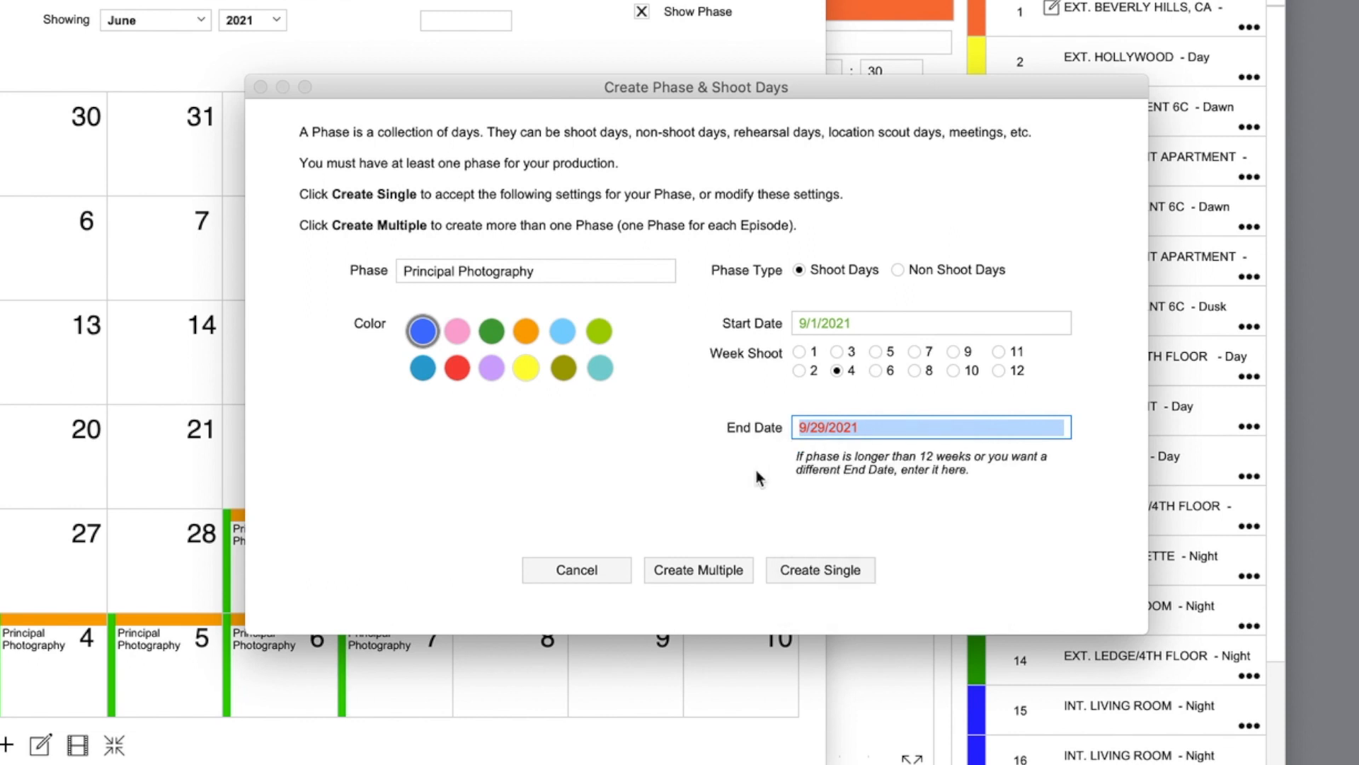
click(799, 353)
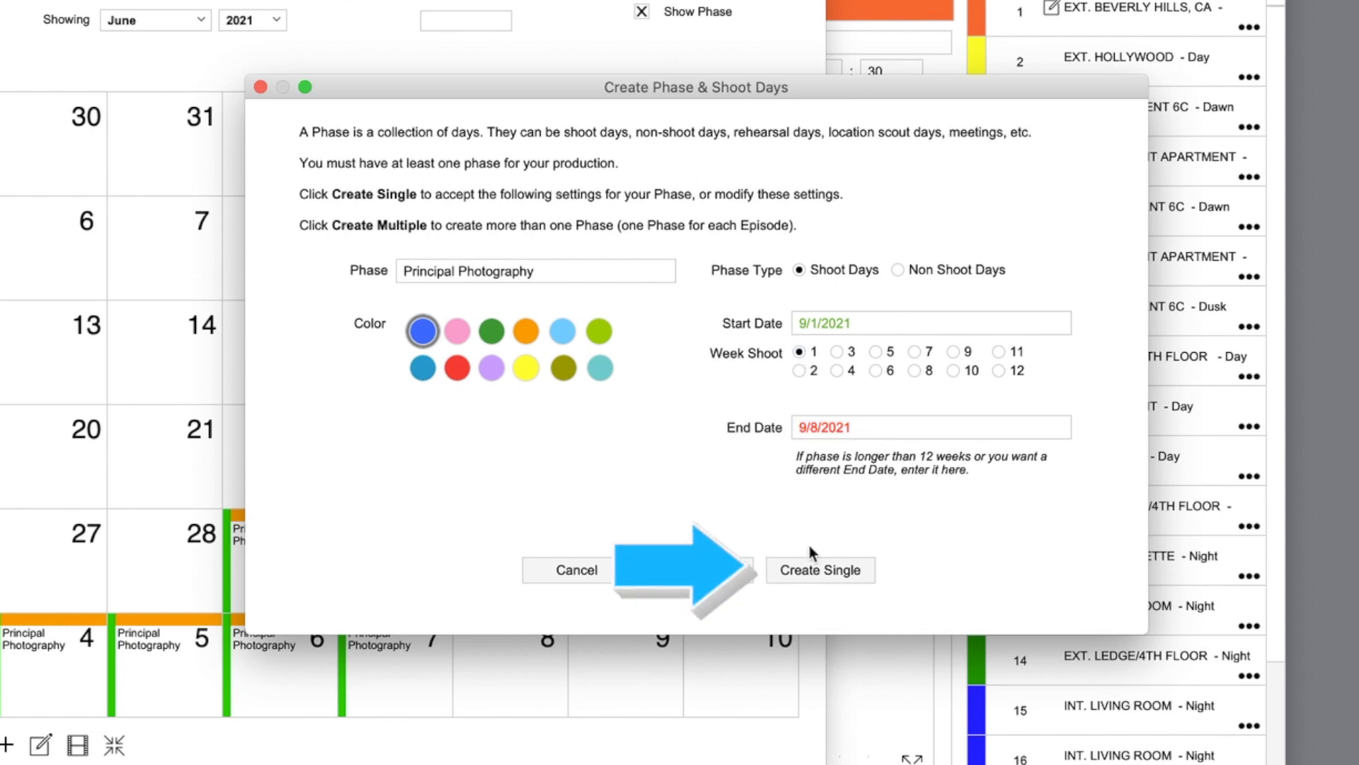
click(843, 572)
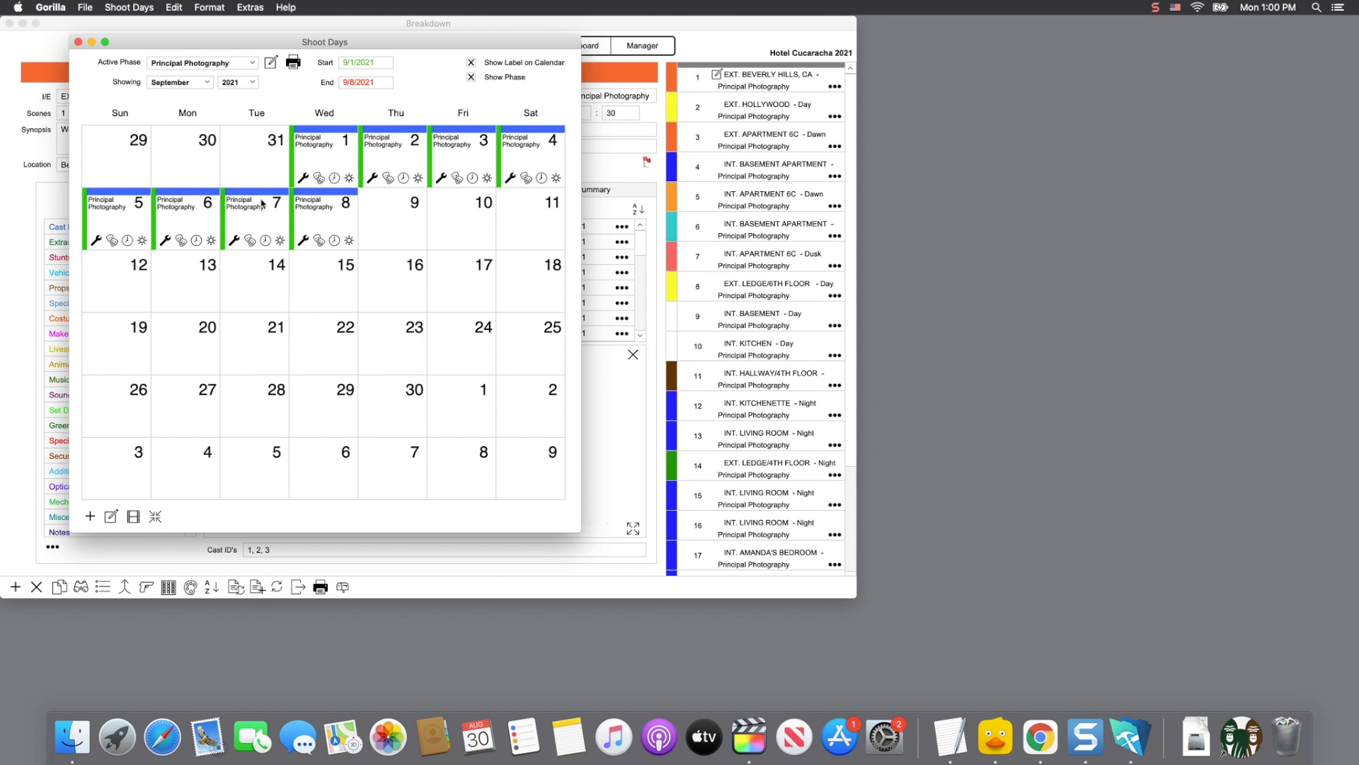
Step: Start a new phase using the + icon below the Shoot Days calendar
click(91, 516)
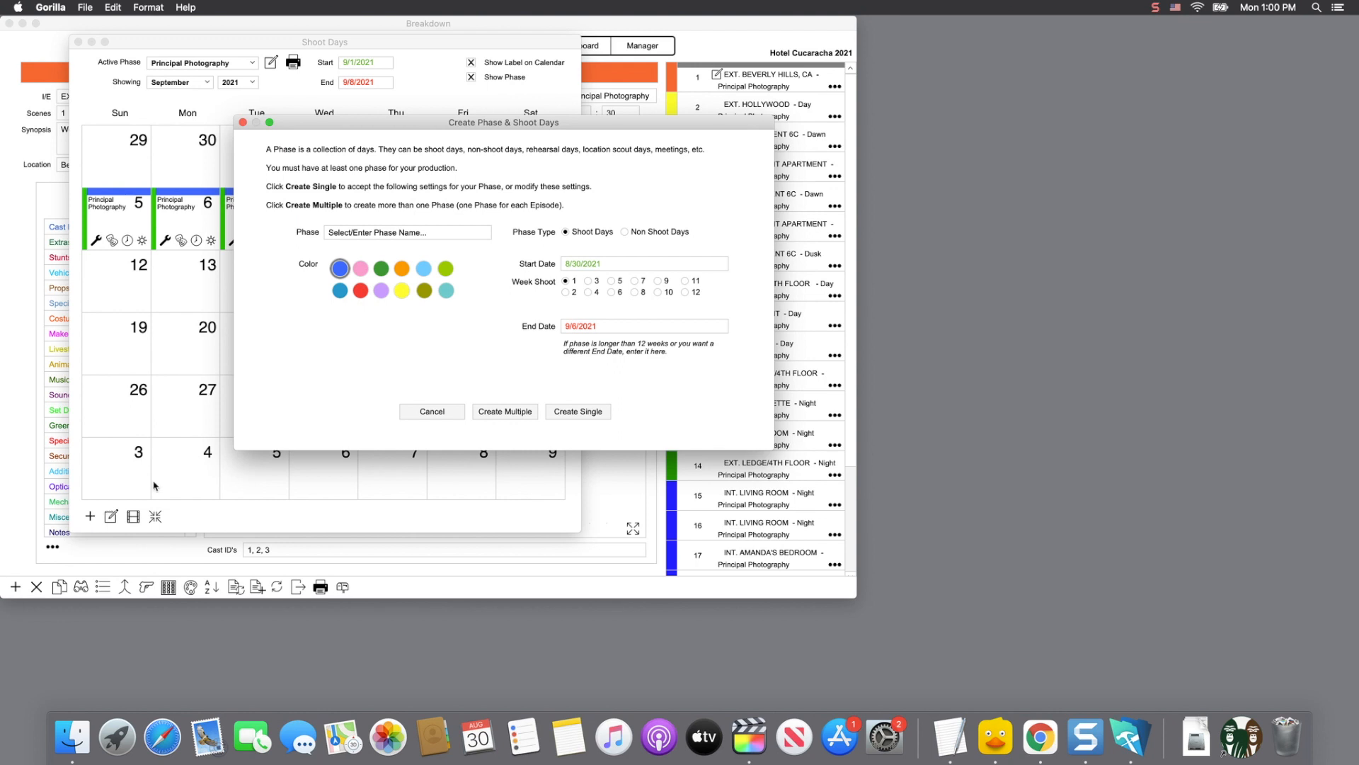
Step: Create an orange Pickups phase lasting one week, from 10/1/2021 to 10/8/2021
click(379, 234)
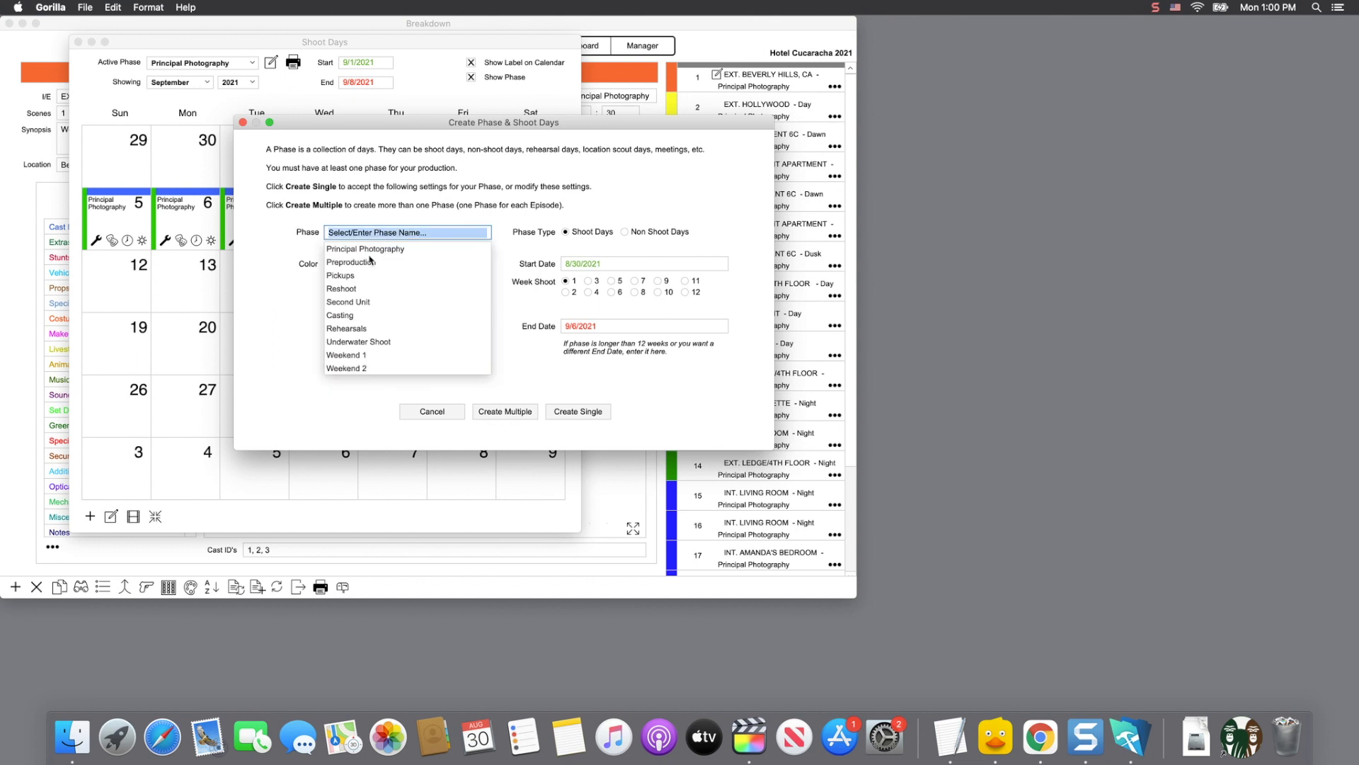
click(359, 281)
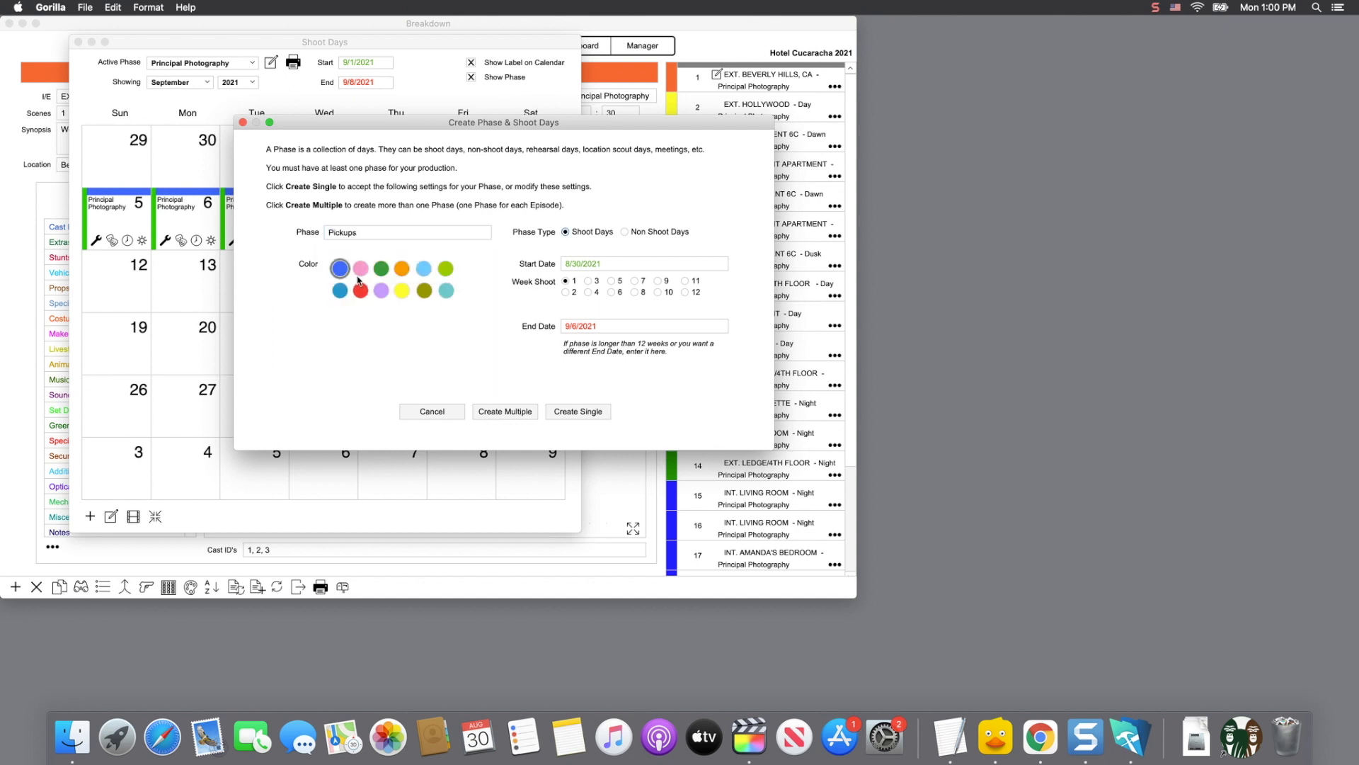
click(401, 269)
click(588, 267)
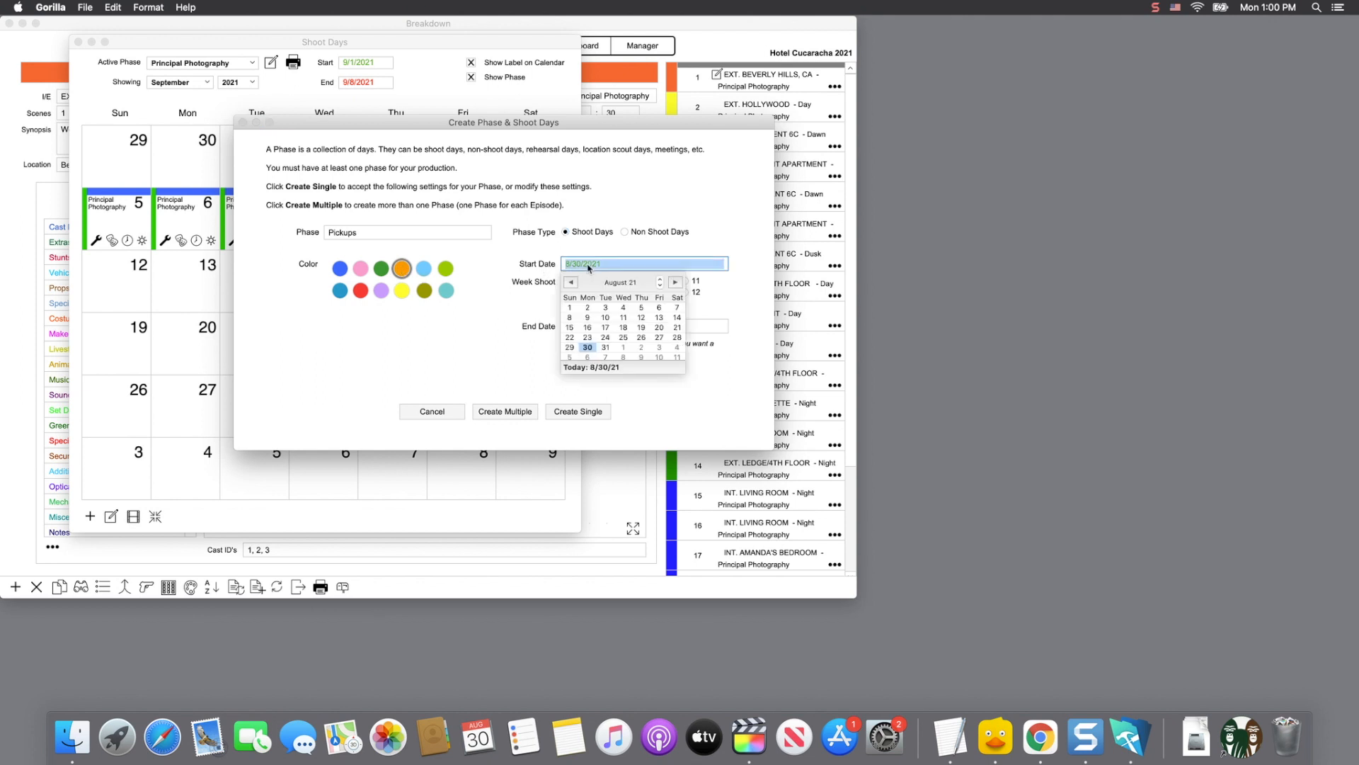
click(676, 284)
click(676, 283)
click(659, 307)
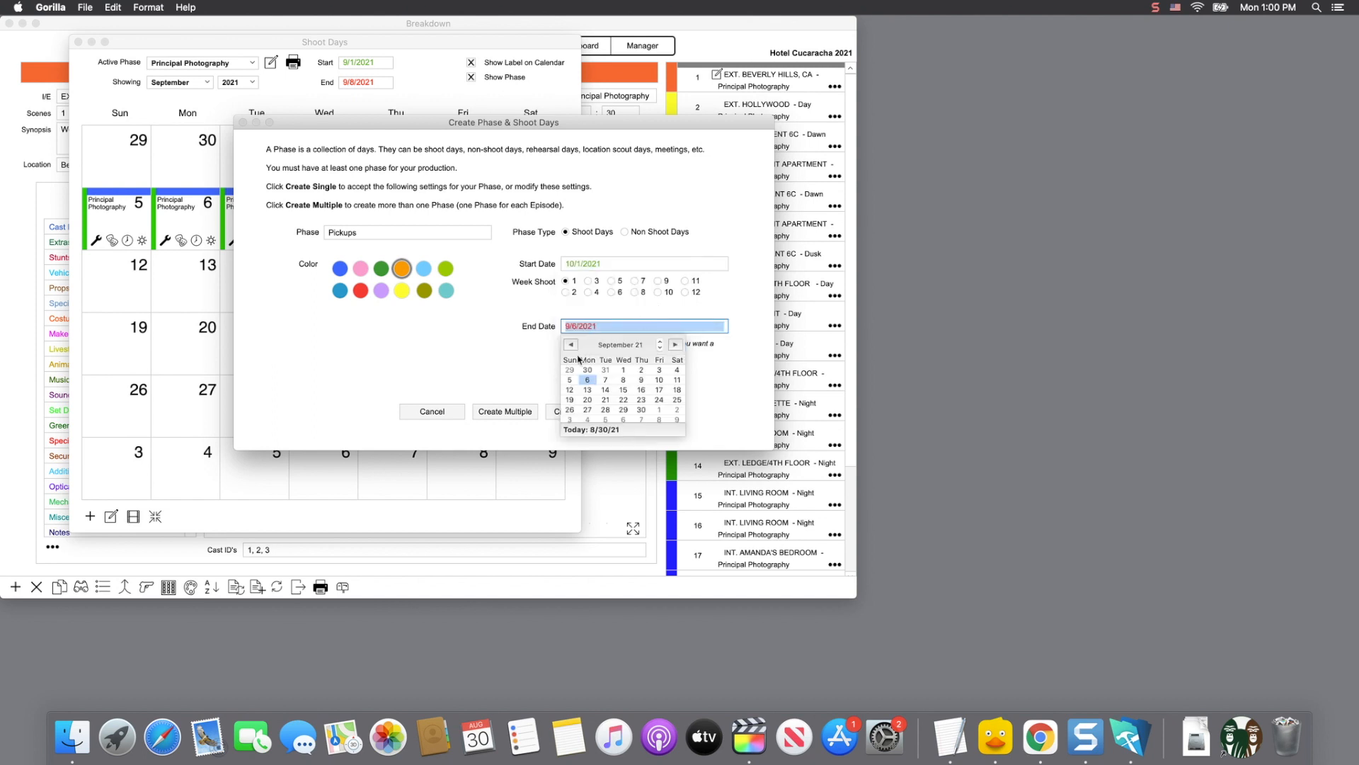
click(554, 358)
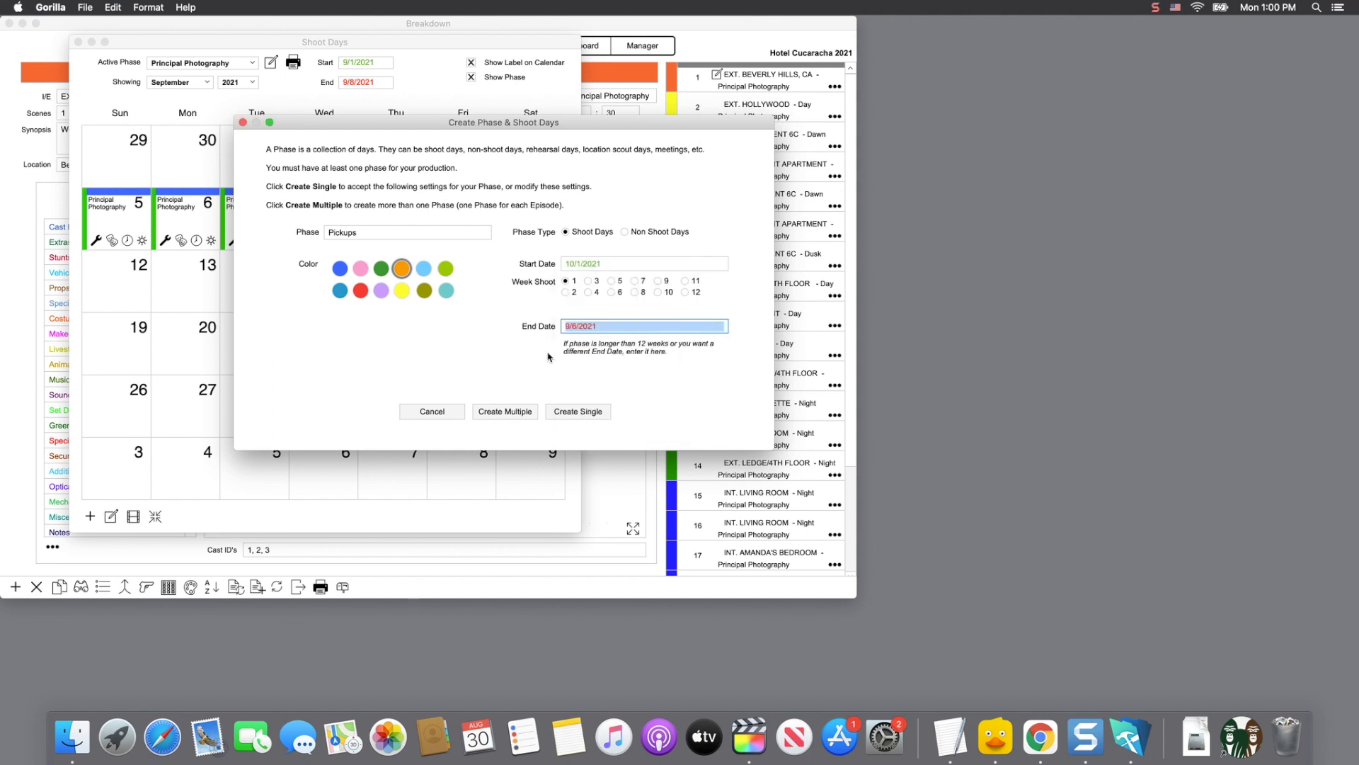
click(565, 282)
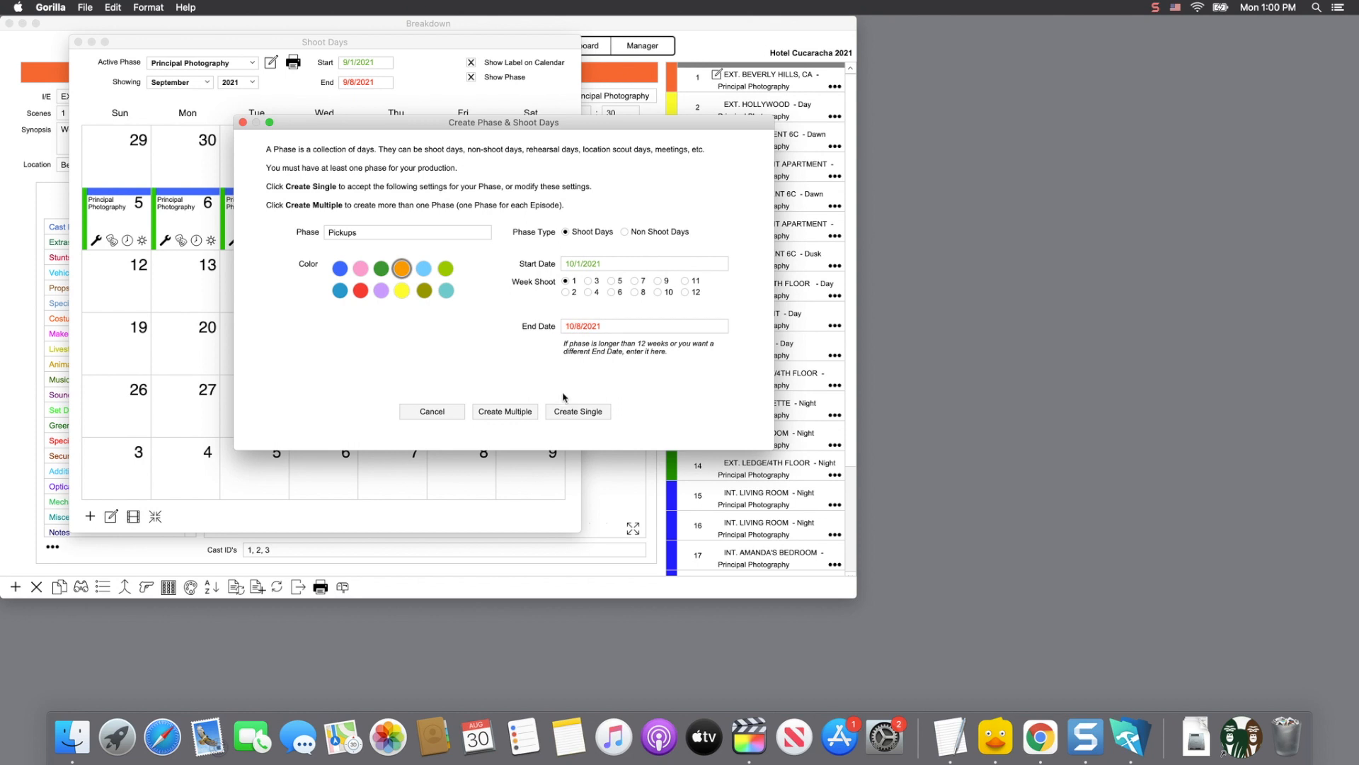
click(580, 413)
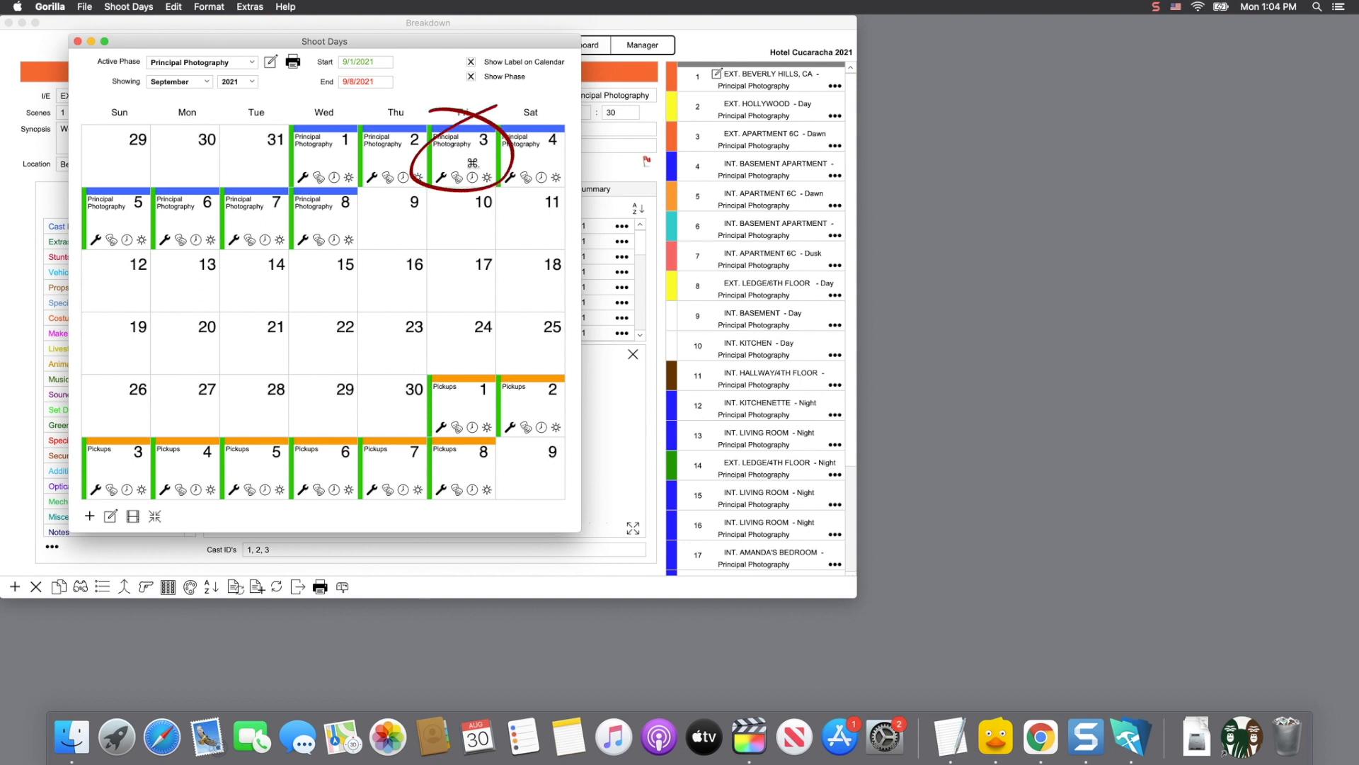
Step: Open the Friday 9/3/2021 shoot day details, clear the crew message, and tick Day Off
double_click(472, 161)
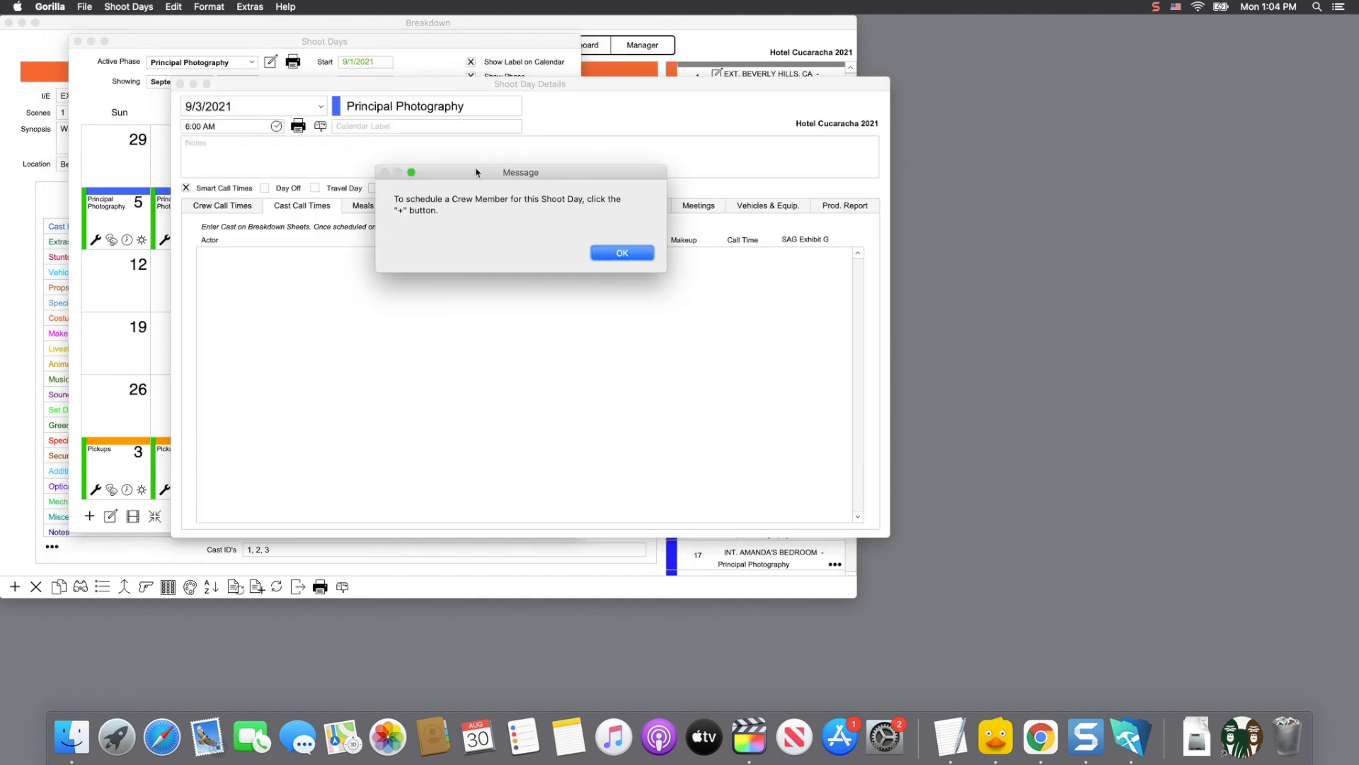
click(611, 253)
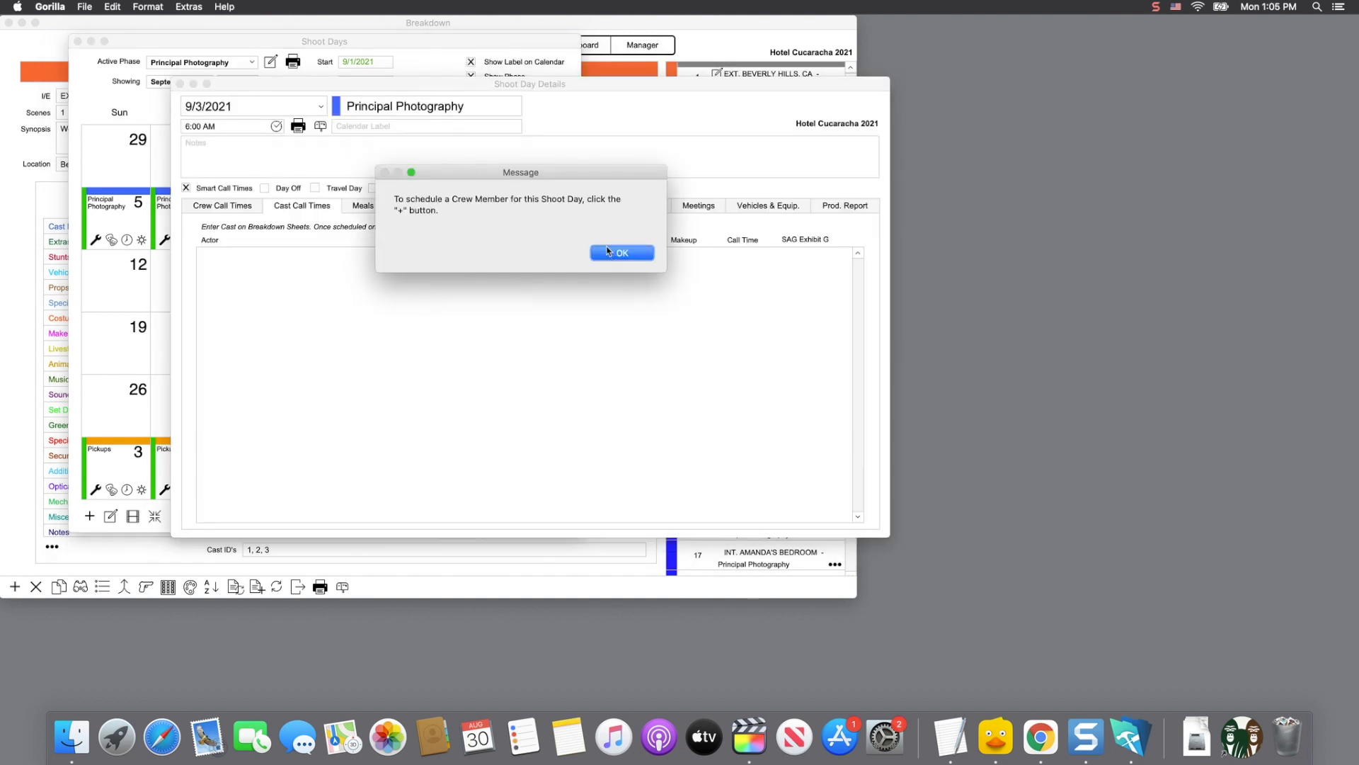
click(612, 253)
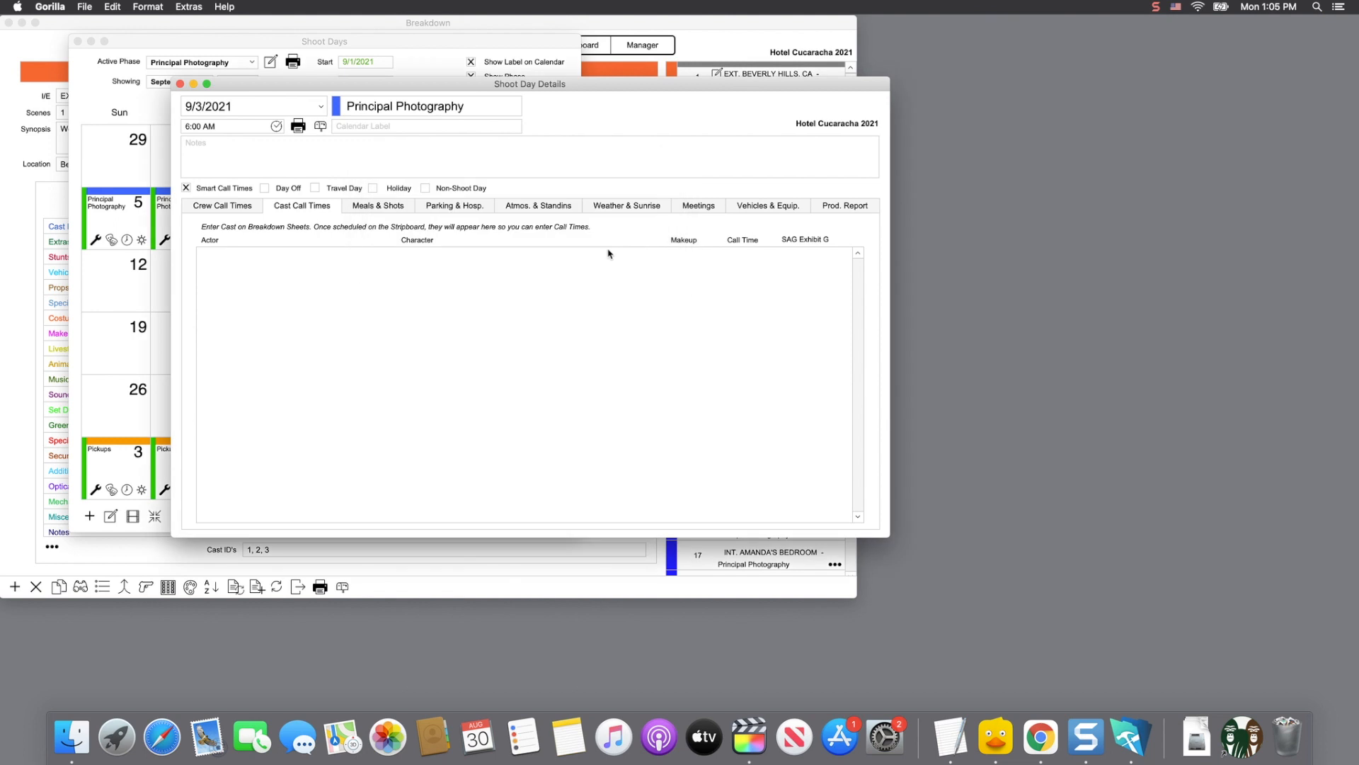
click(271, 192)
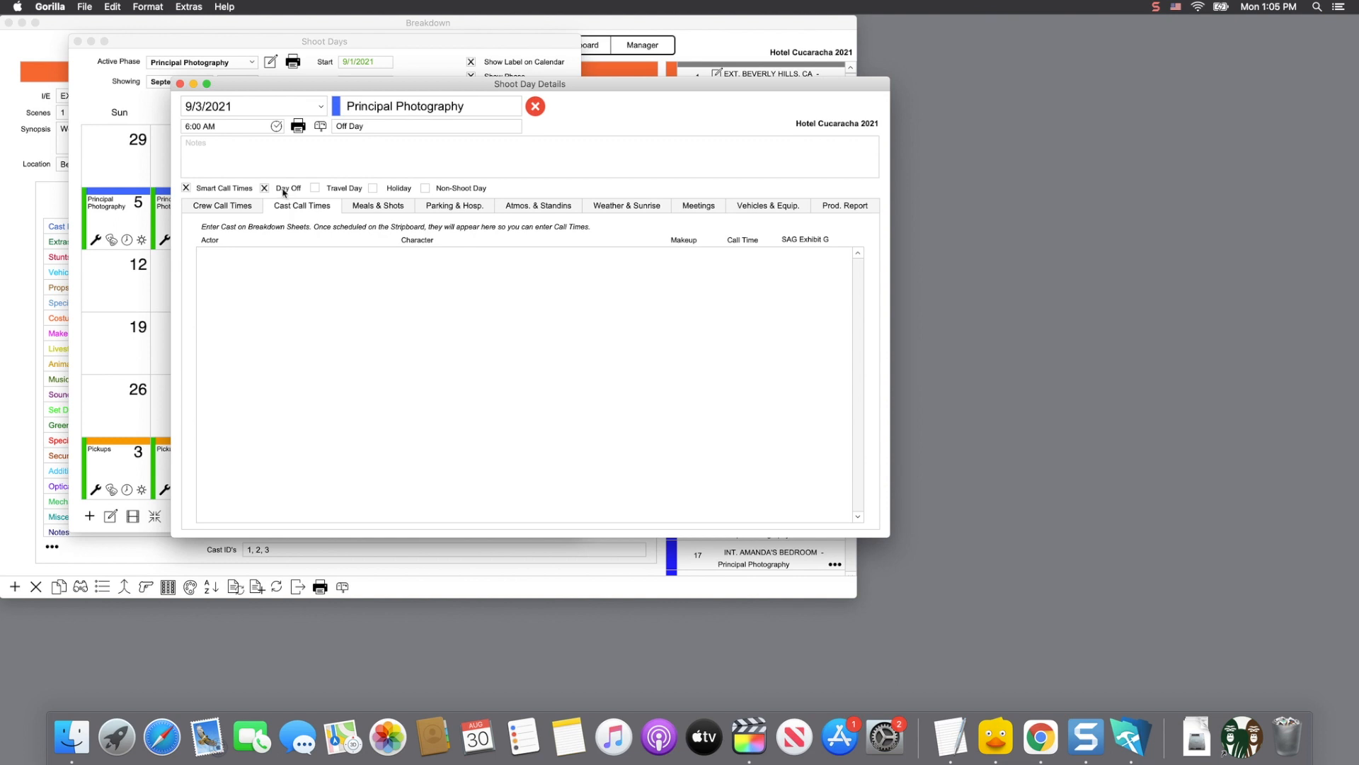
Step: Switch Shoot Day Details to 9/1/2021 and begin adding a new crew member
click(230, 112)
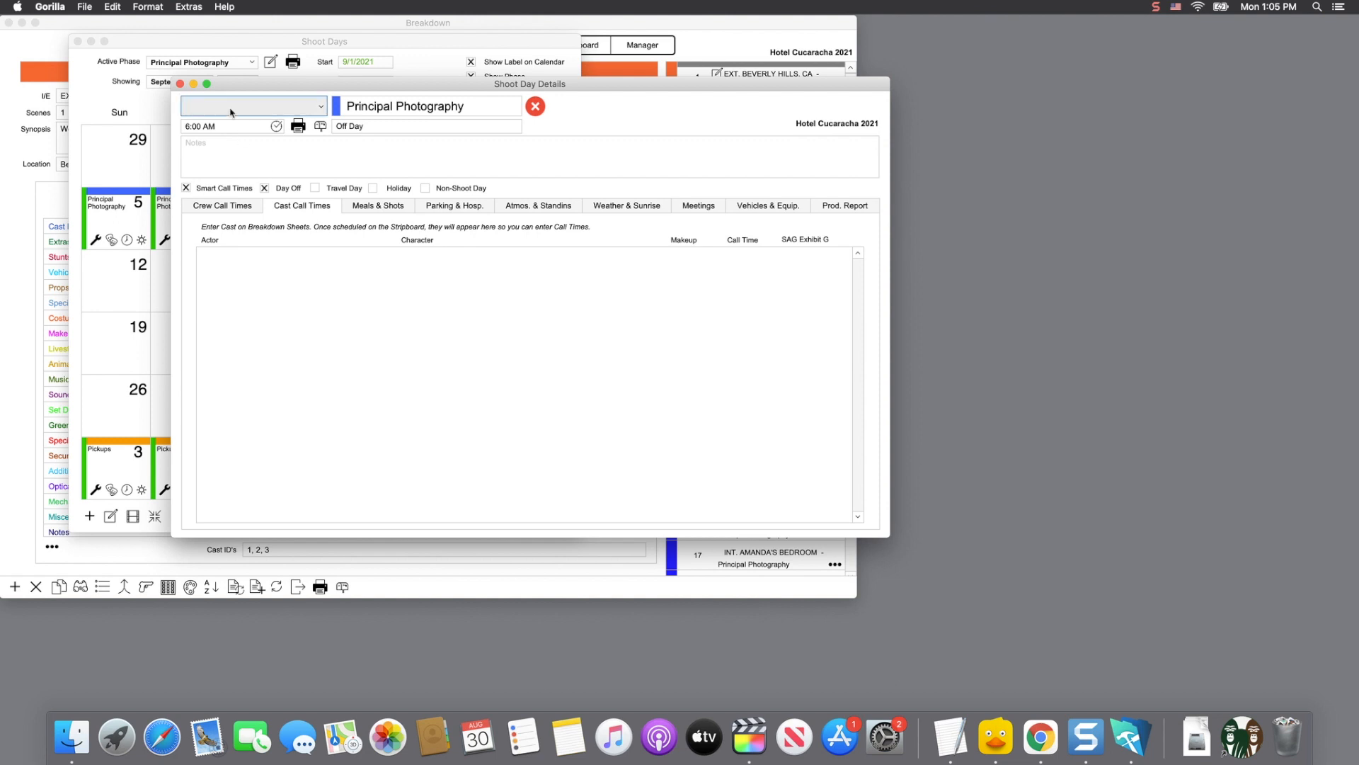
click(230, 112)
click(231, 112)
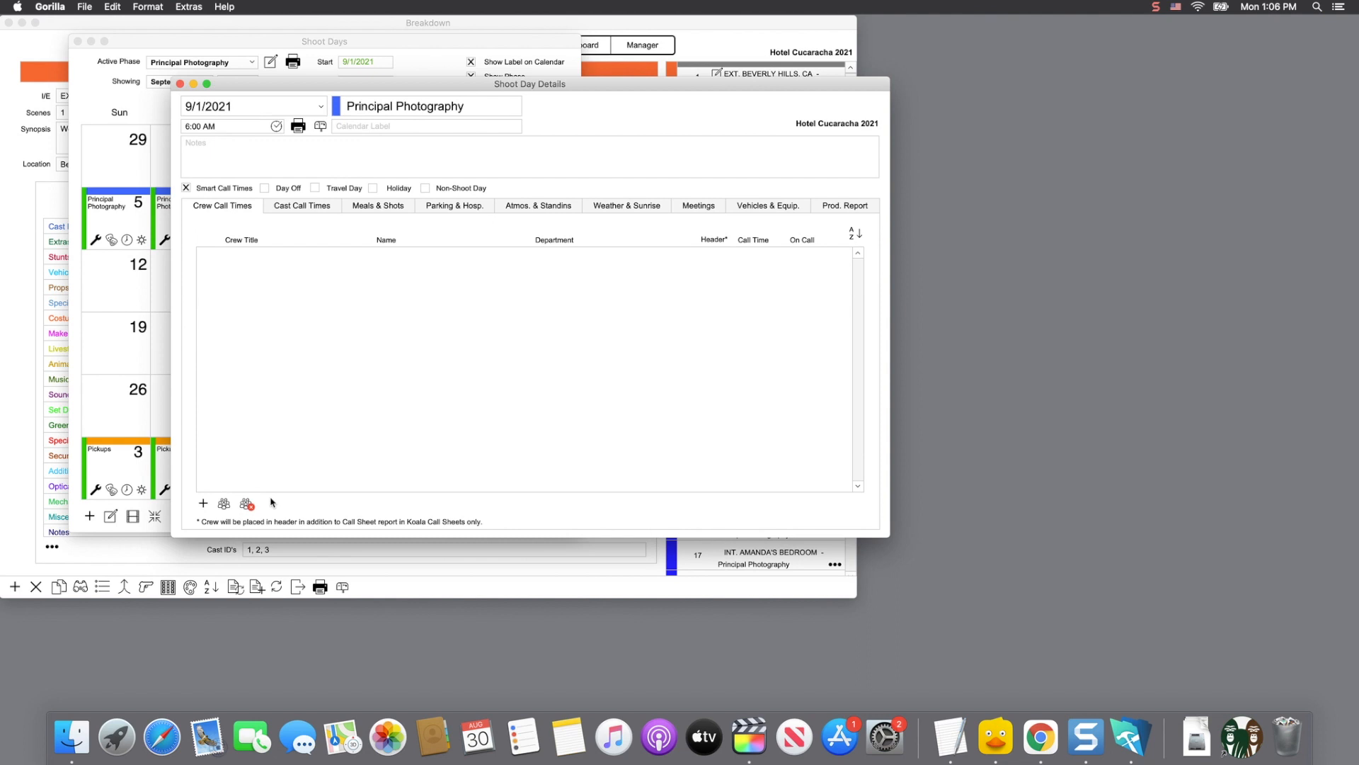
click(204, 504)
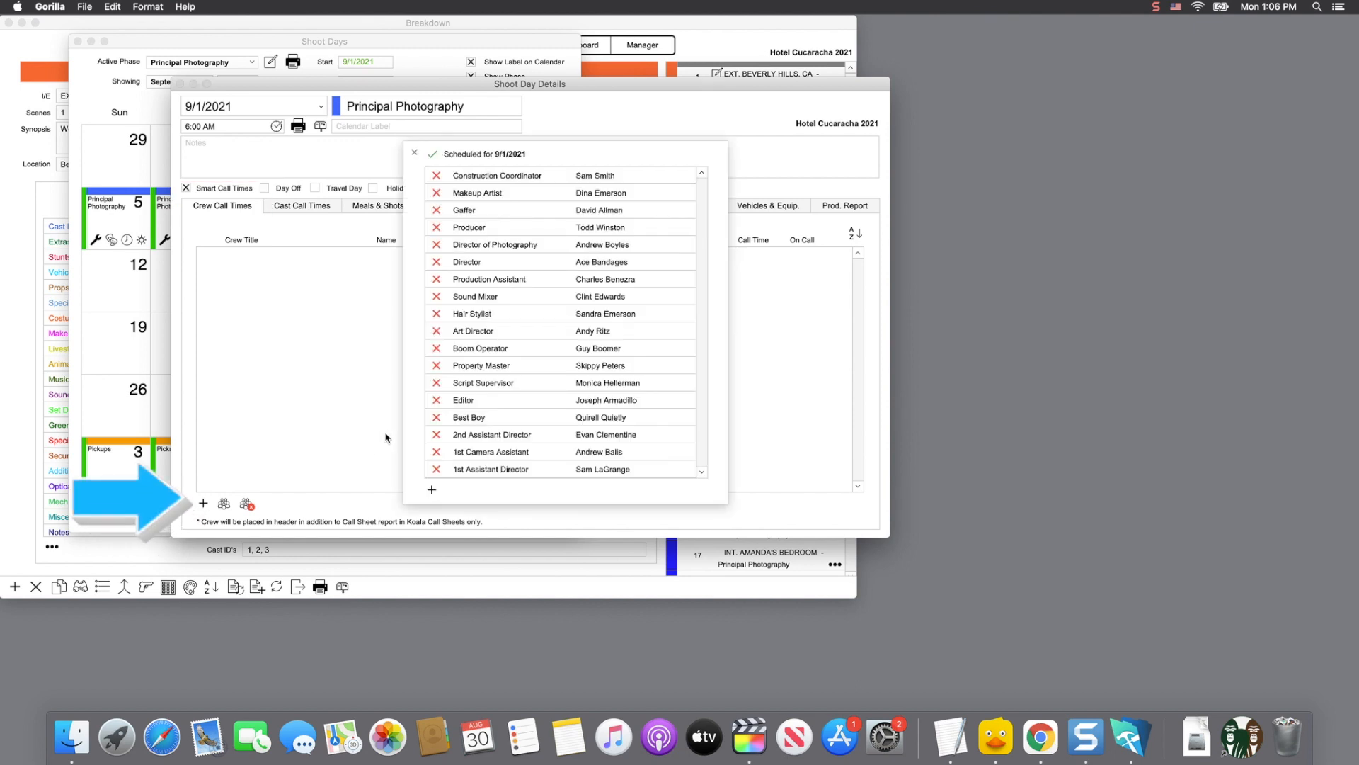
click(433, 490)
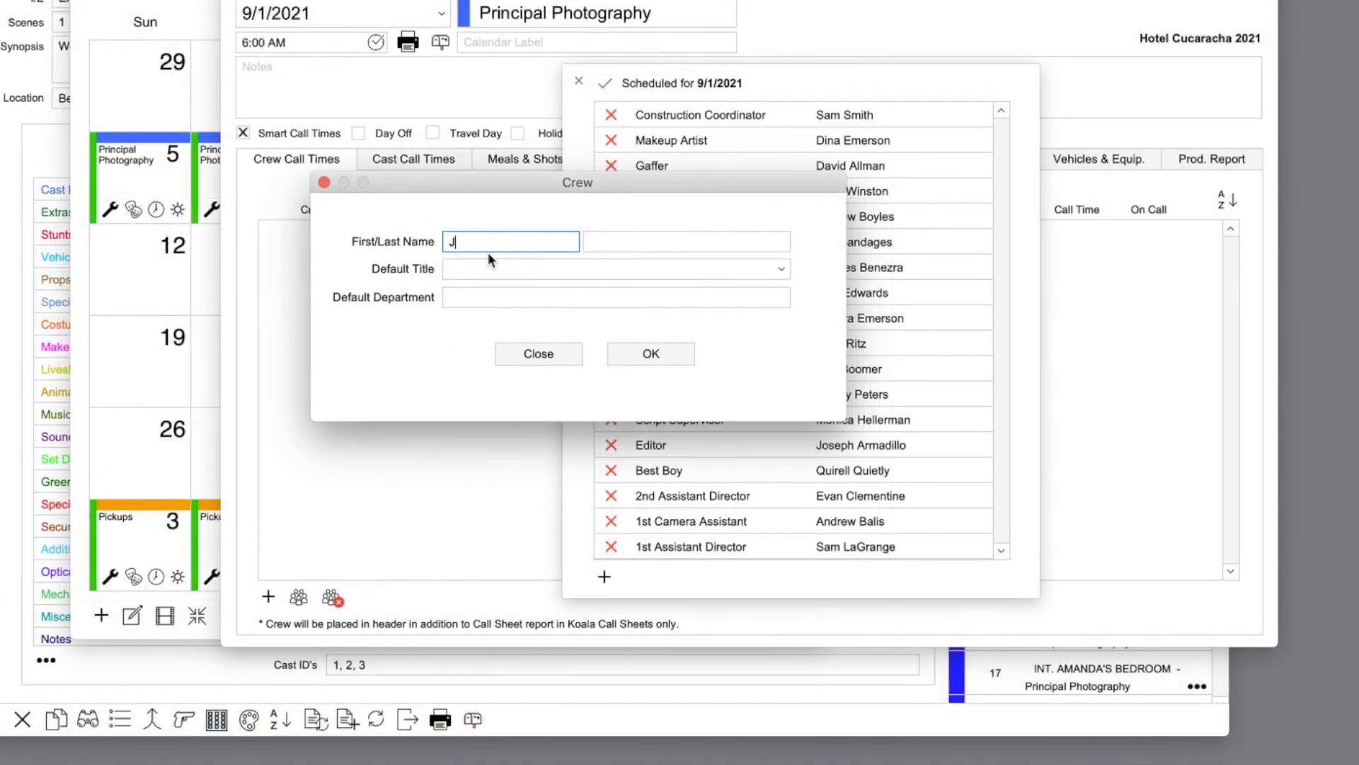
Step: Enter the new crew member's first and last name, set default title Art Director, and save
key(Tab)
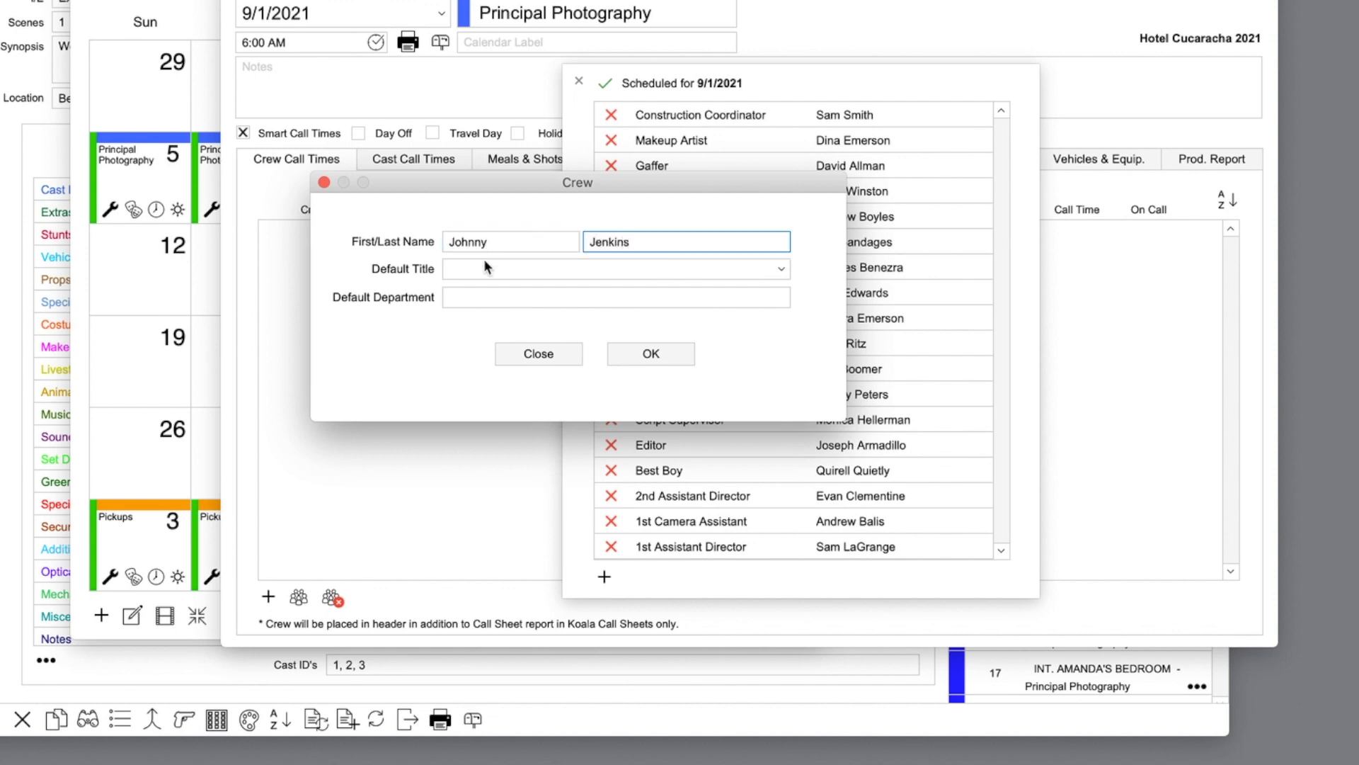
click(485, 269)
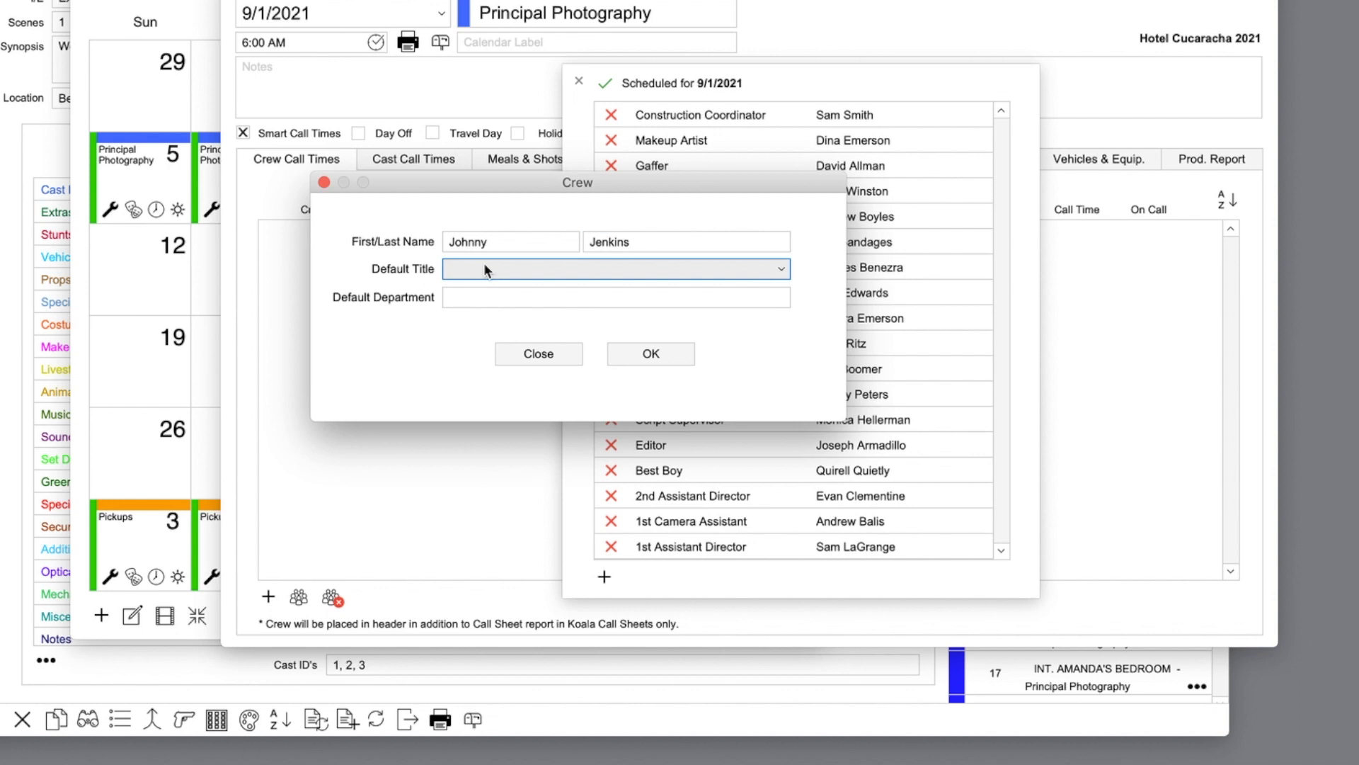
click(485, 269)
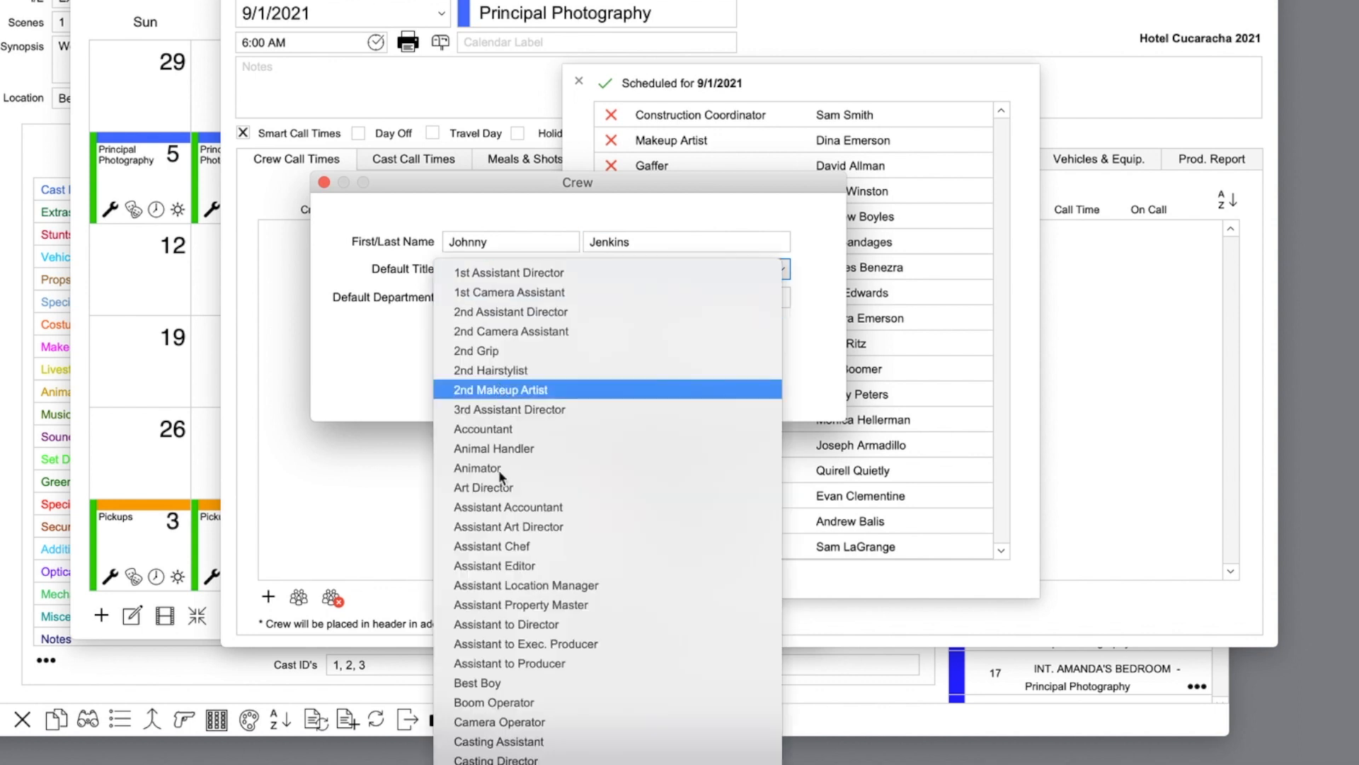
click(500, 489)
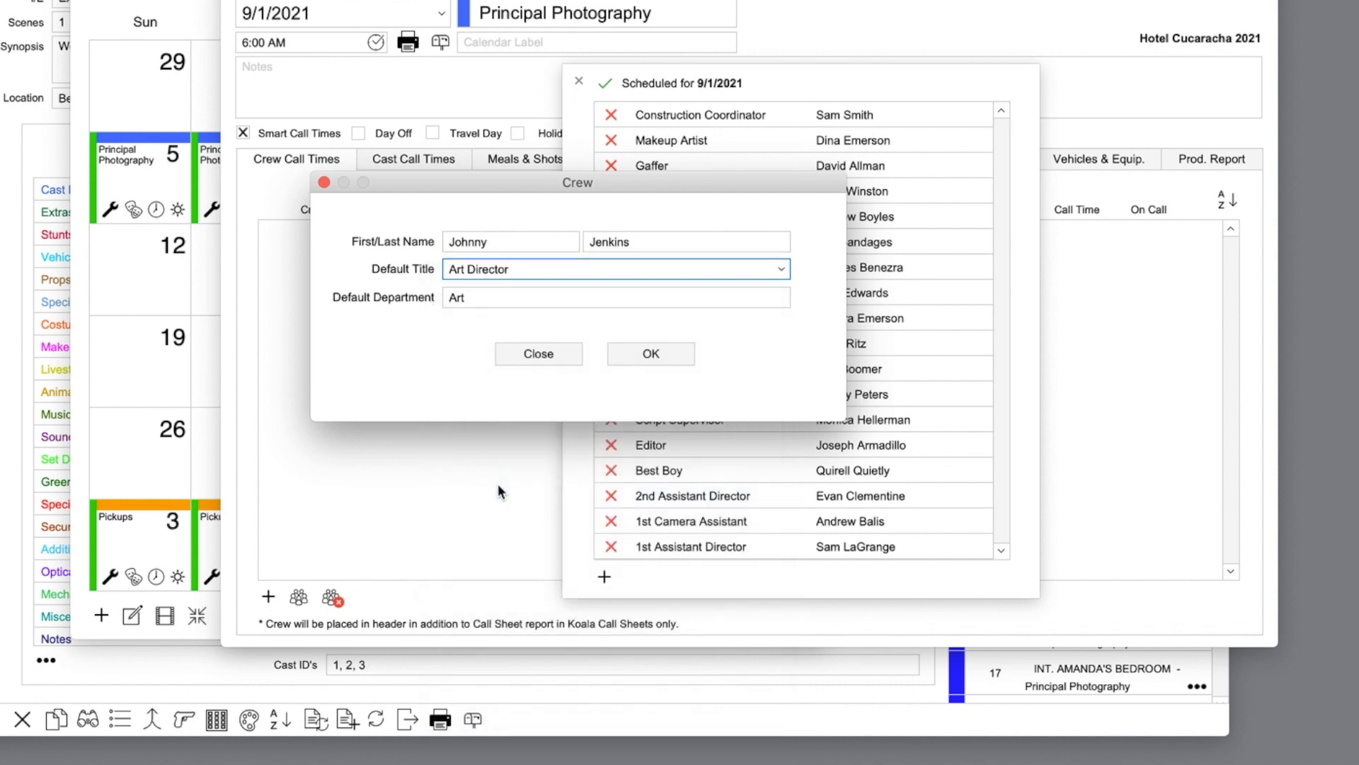
click(664, 356)
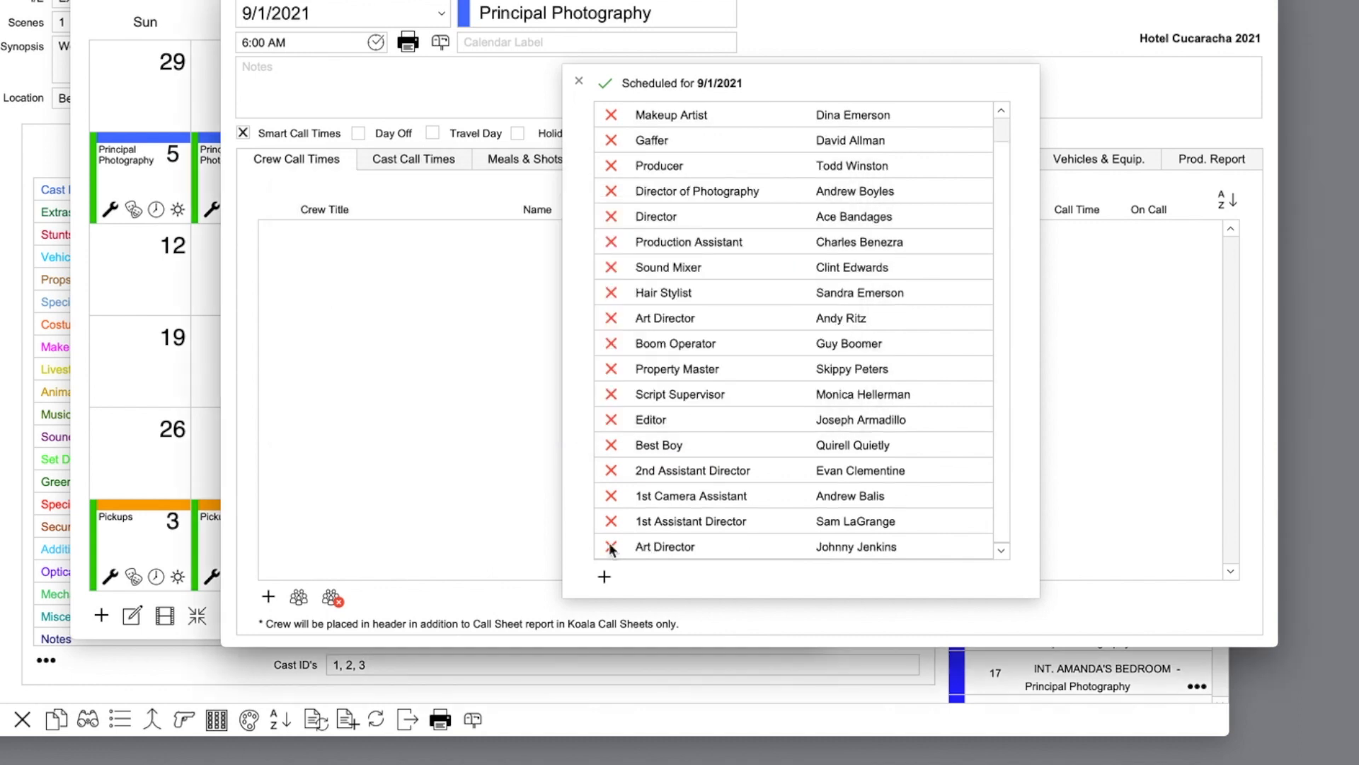
Step: Schedule the Art Director, Director and Director of Photography for 9/1 at 6:00 AM
click(719, 546)
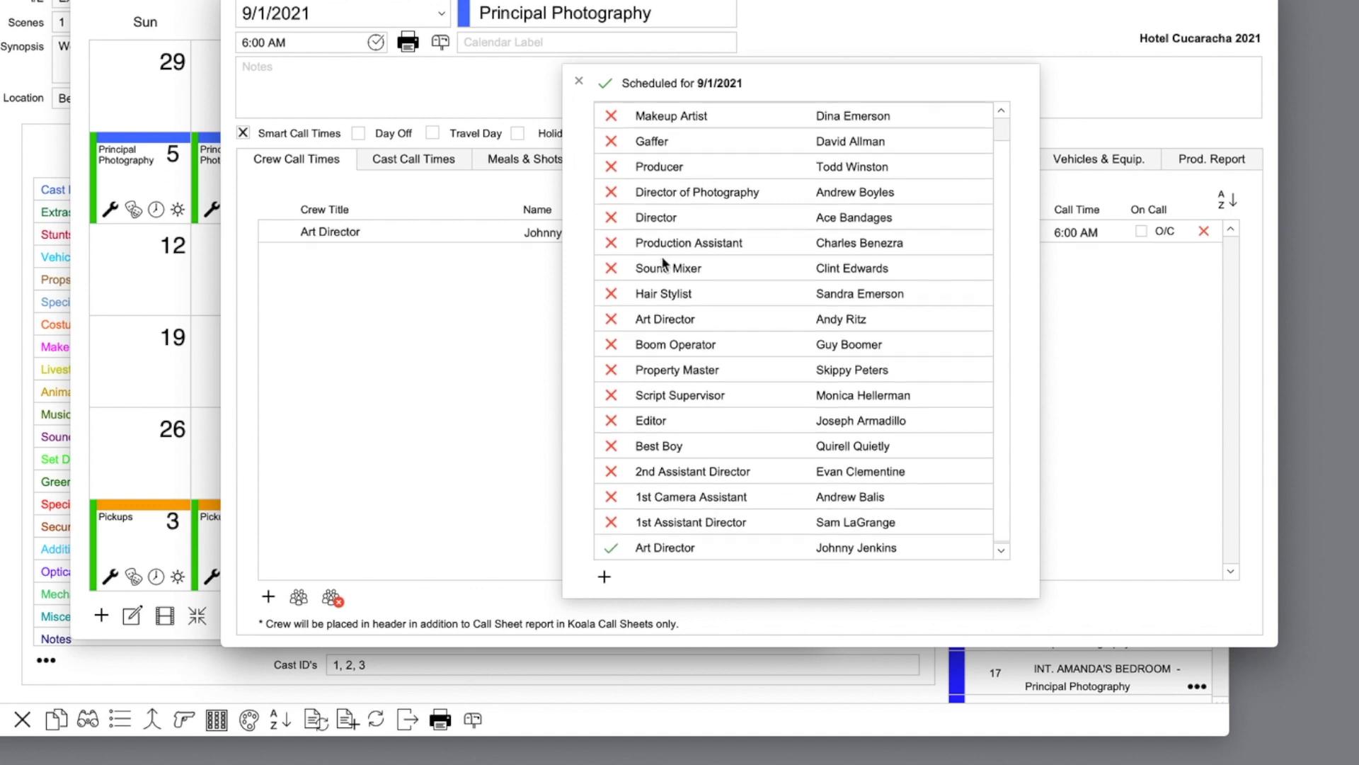
click(613, 219)
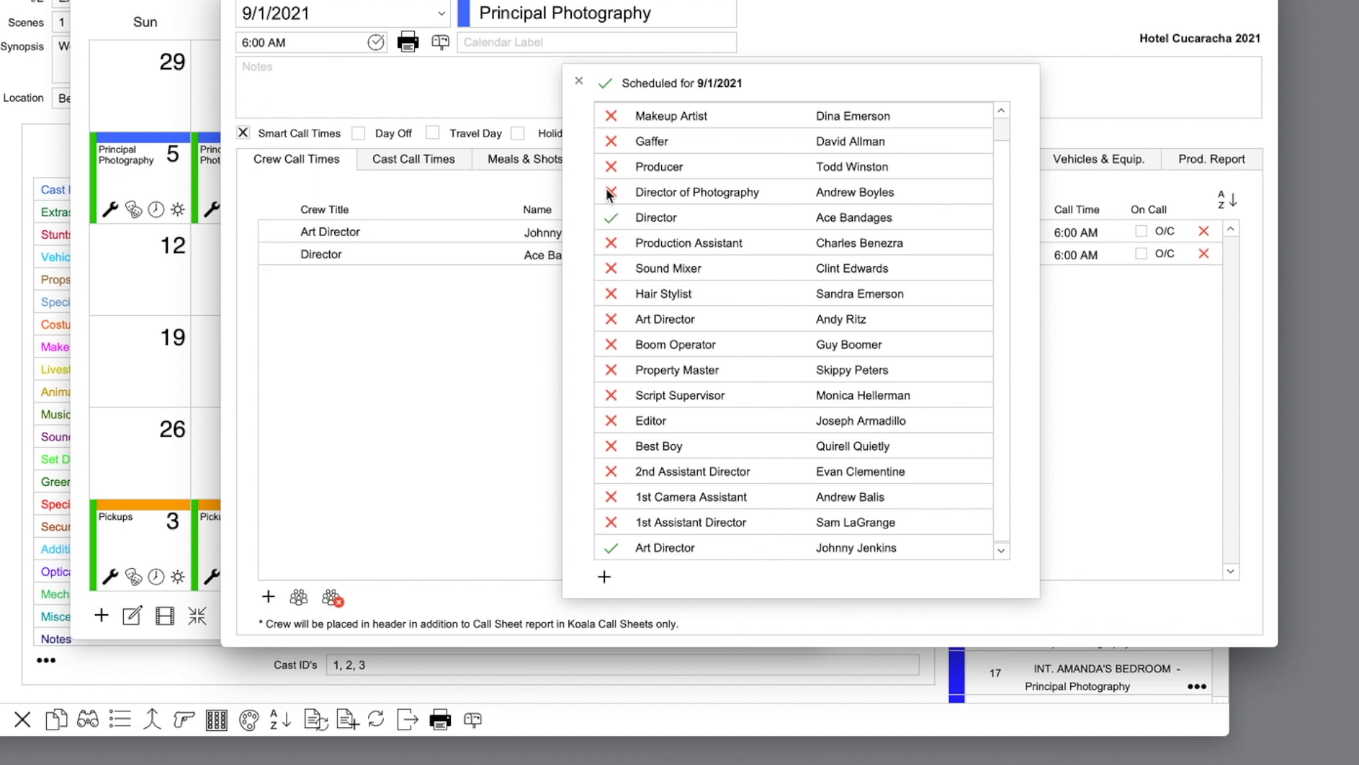
click(606, 193)
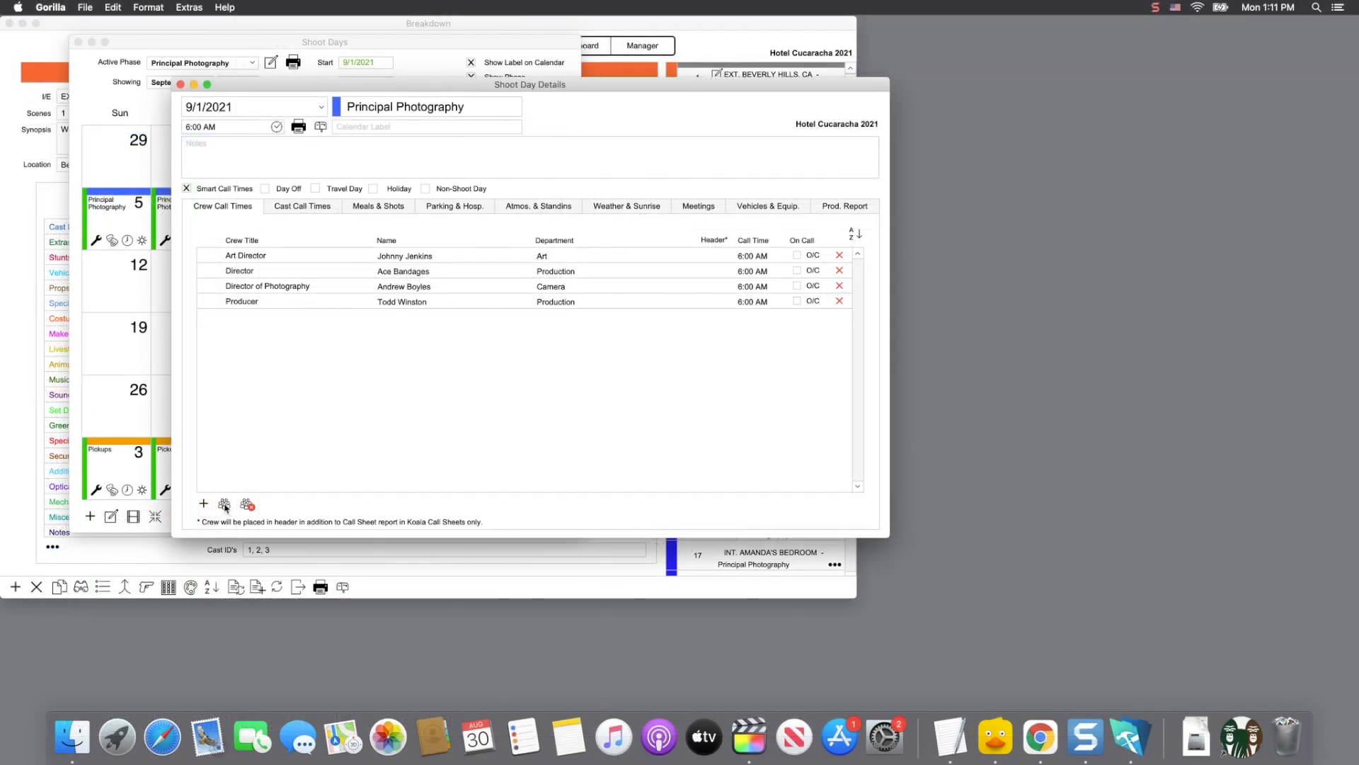
Step: Switch to the meals and shots details for the 9/1/2021 shoot day
click(378, 208)
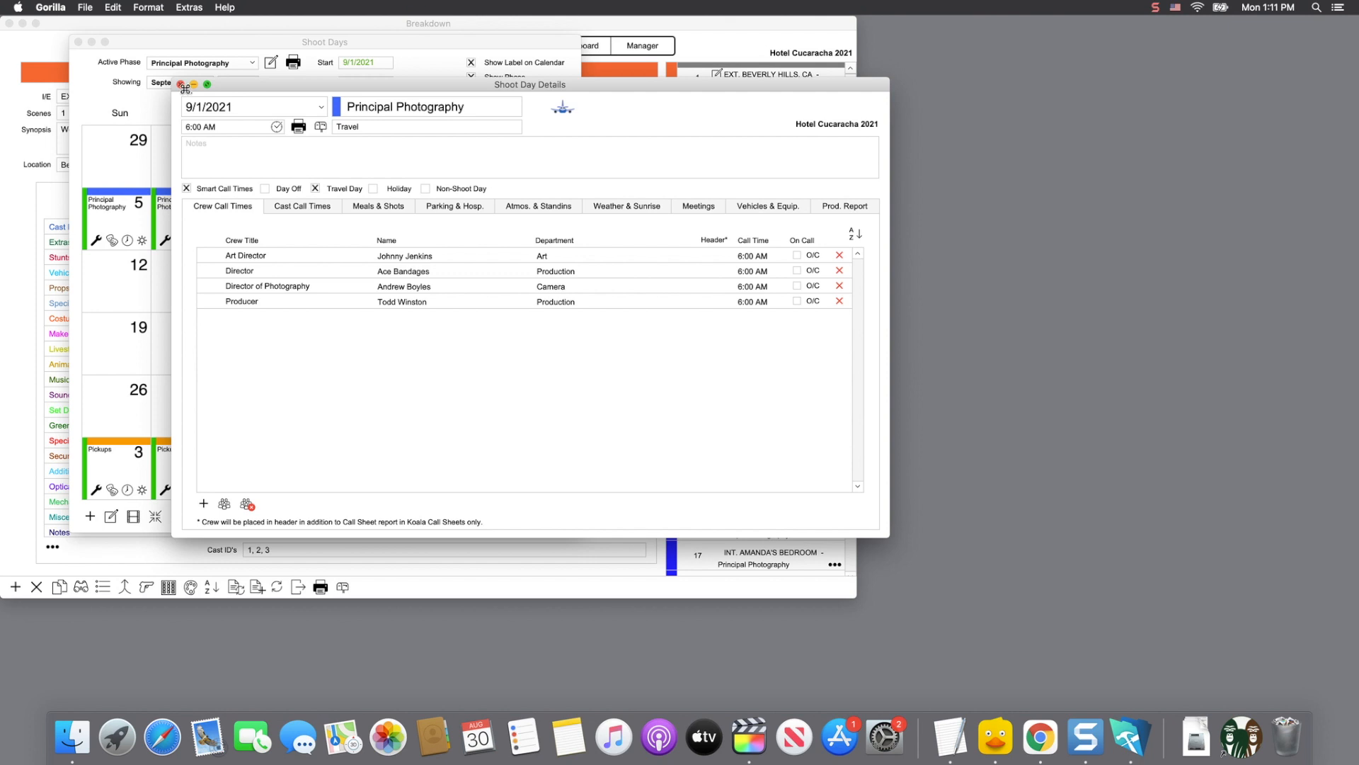
Step: Return to the calendar and add September 9 to the Principal Photography phase
click(181, 85)
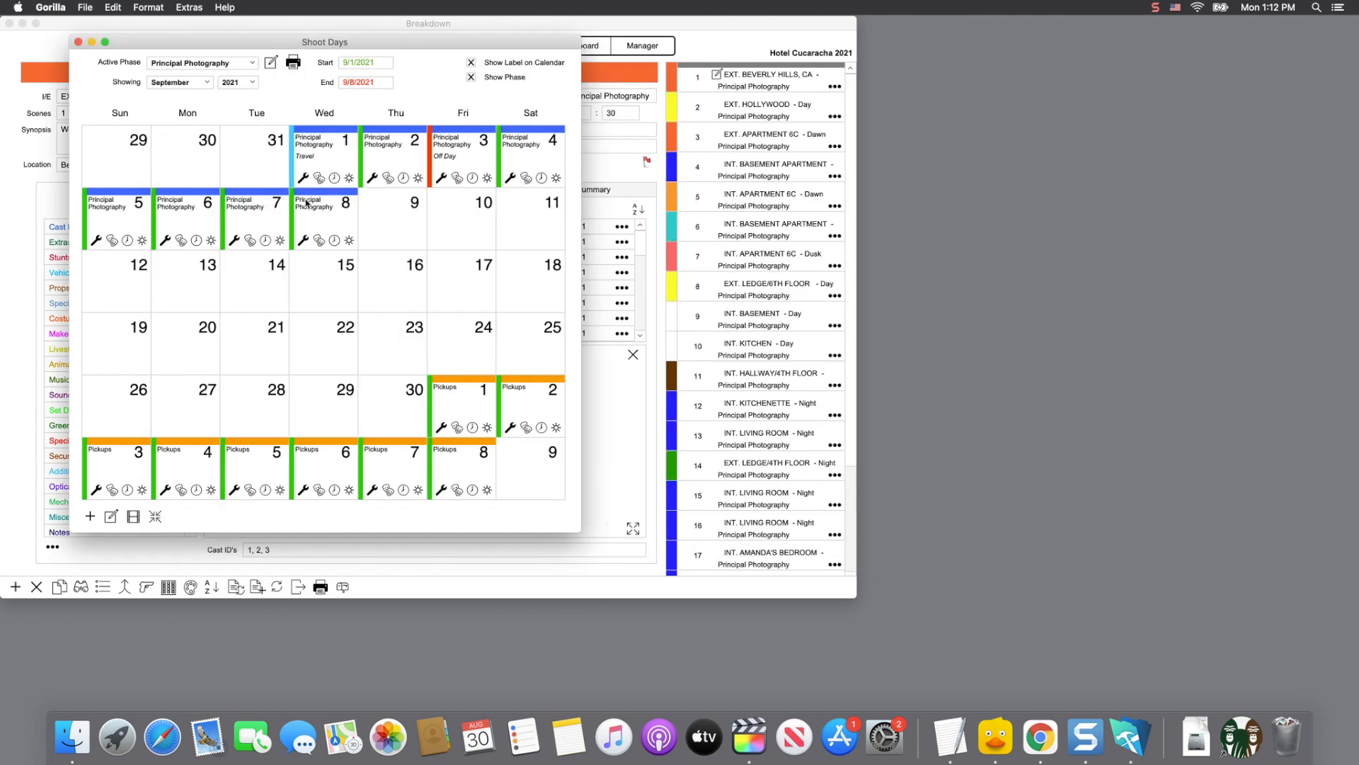
click(406, 219)
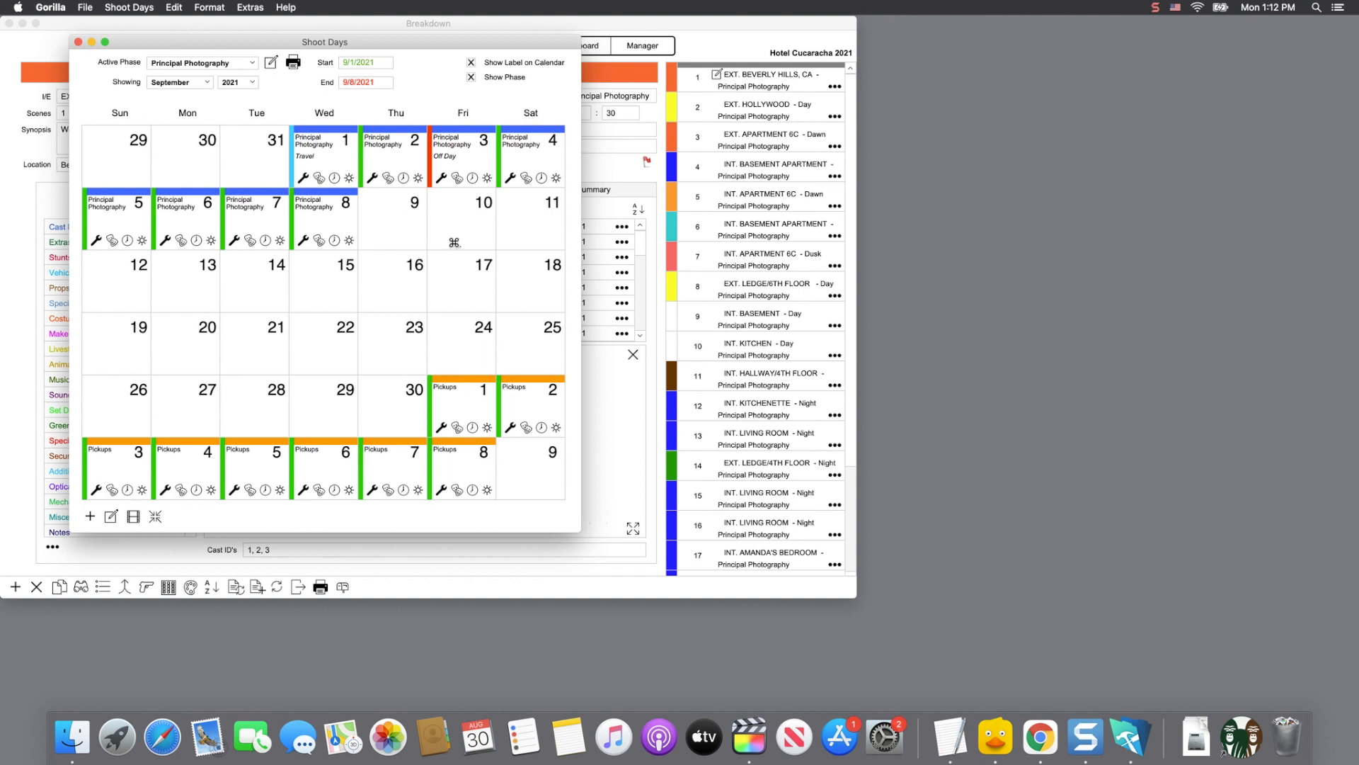
click(451, 240)
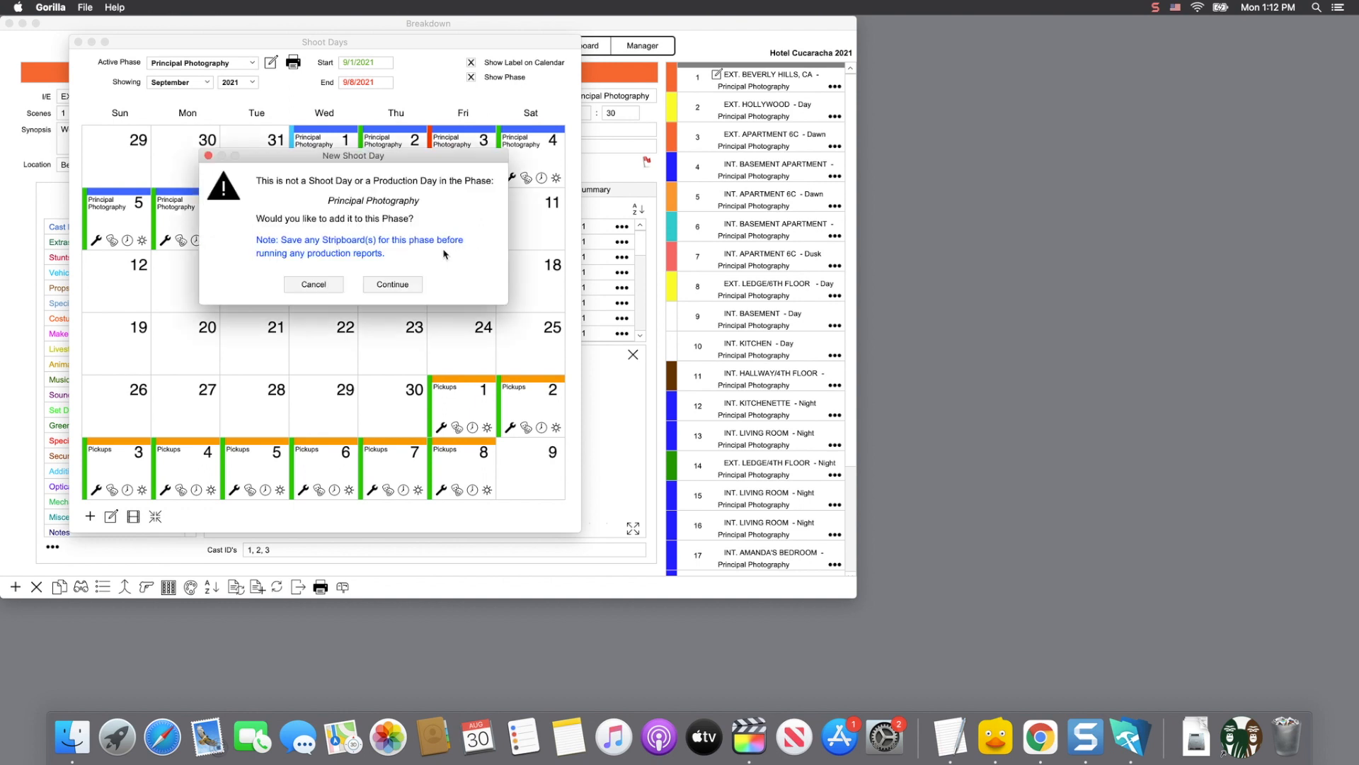
click(405, 286)
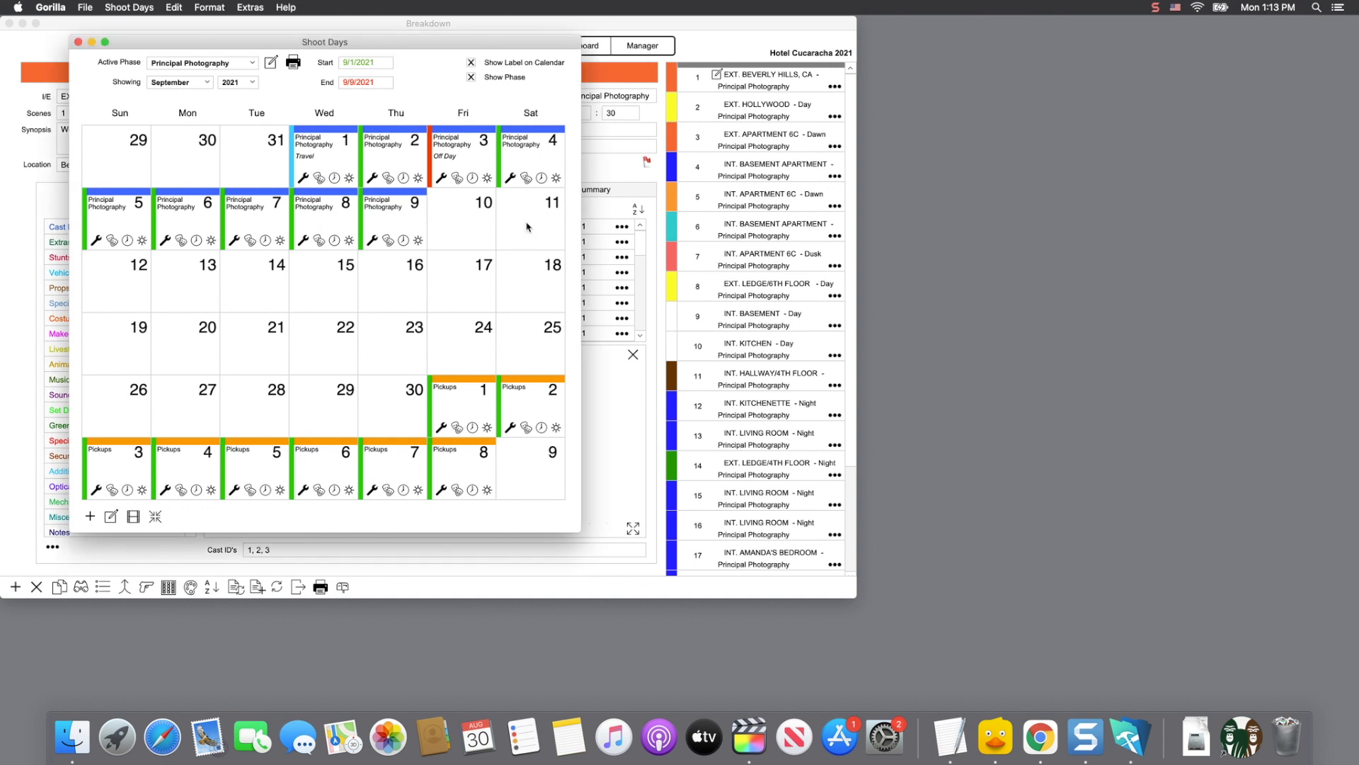
Step: Add September 11 as a Principal Photography shoot day and bring up the phase edit options
click(533, 285)
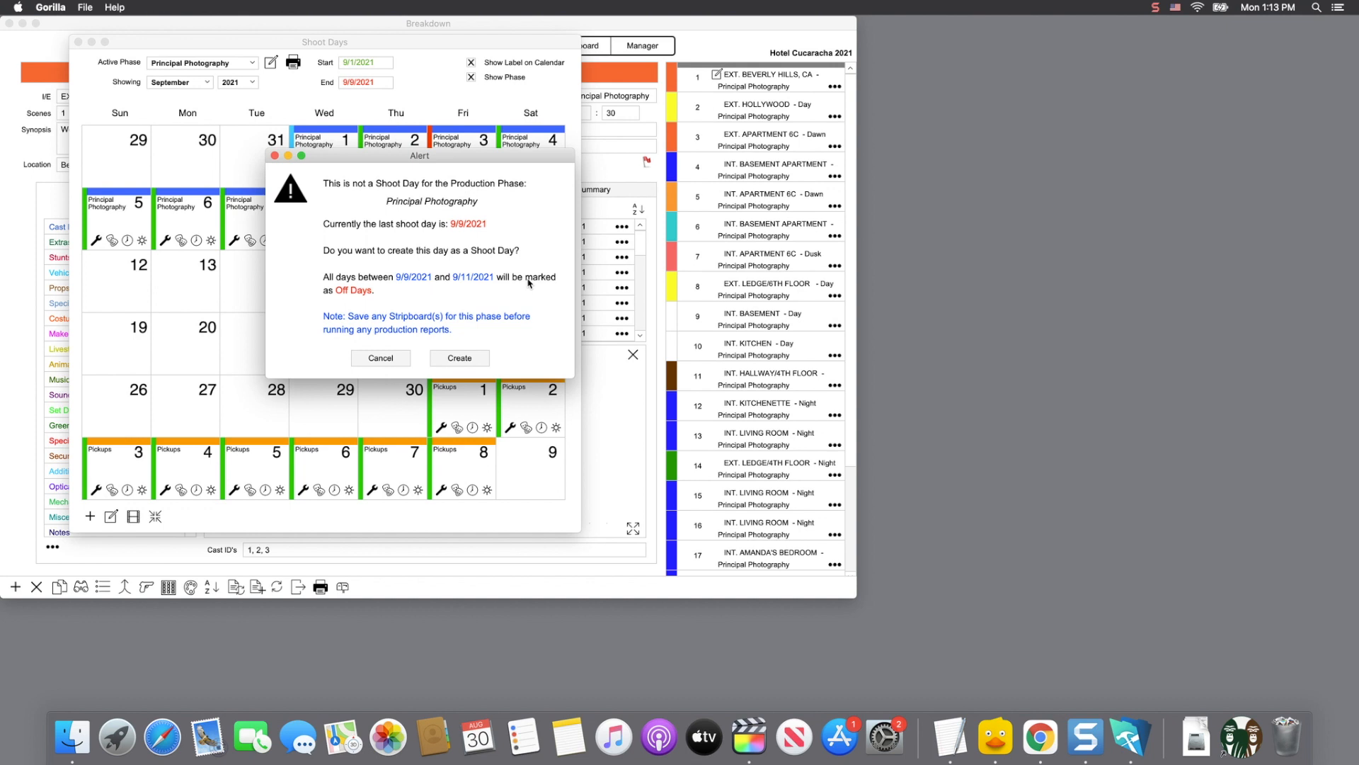
click(466, 361)
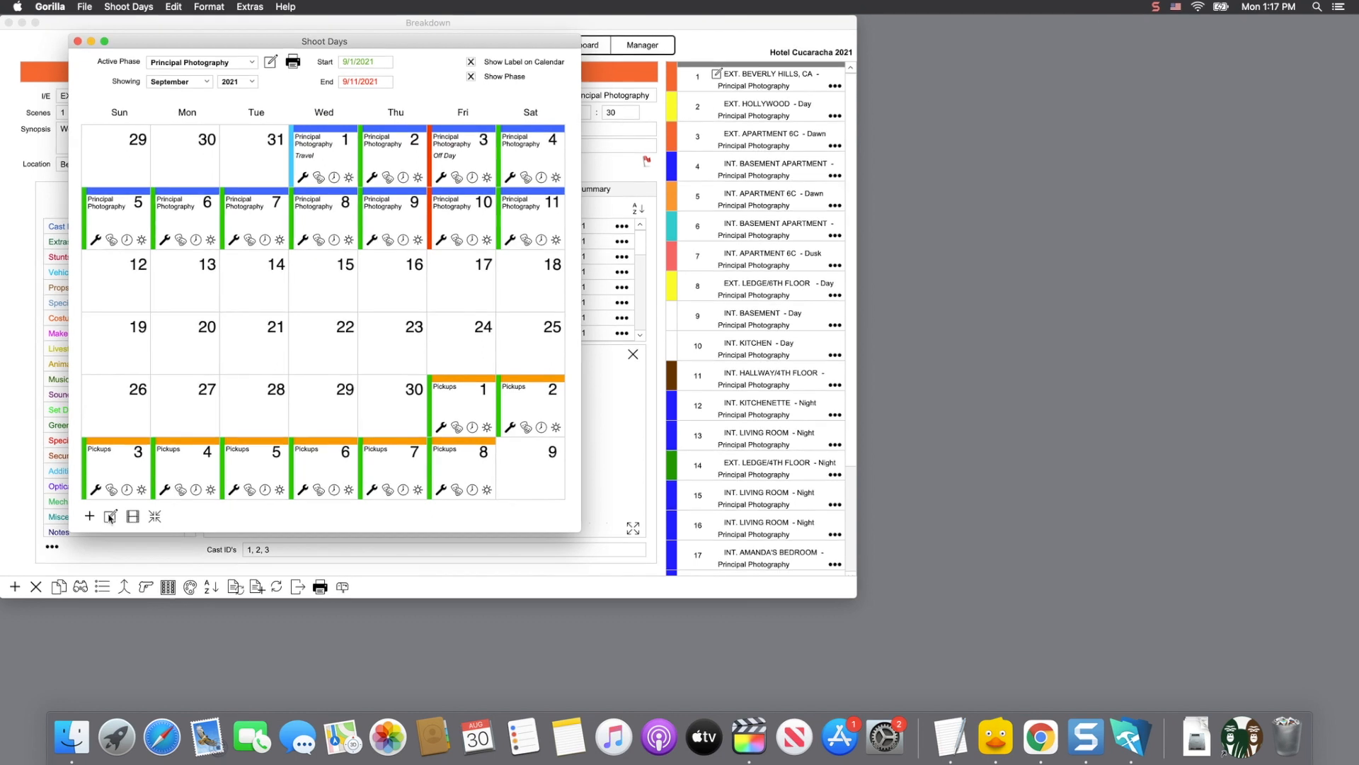
click(110, 517)
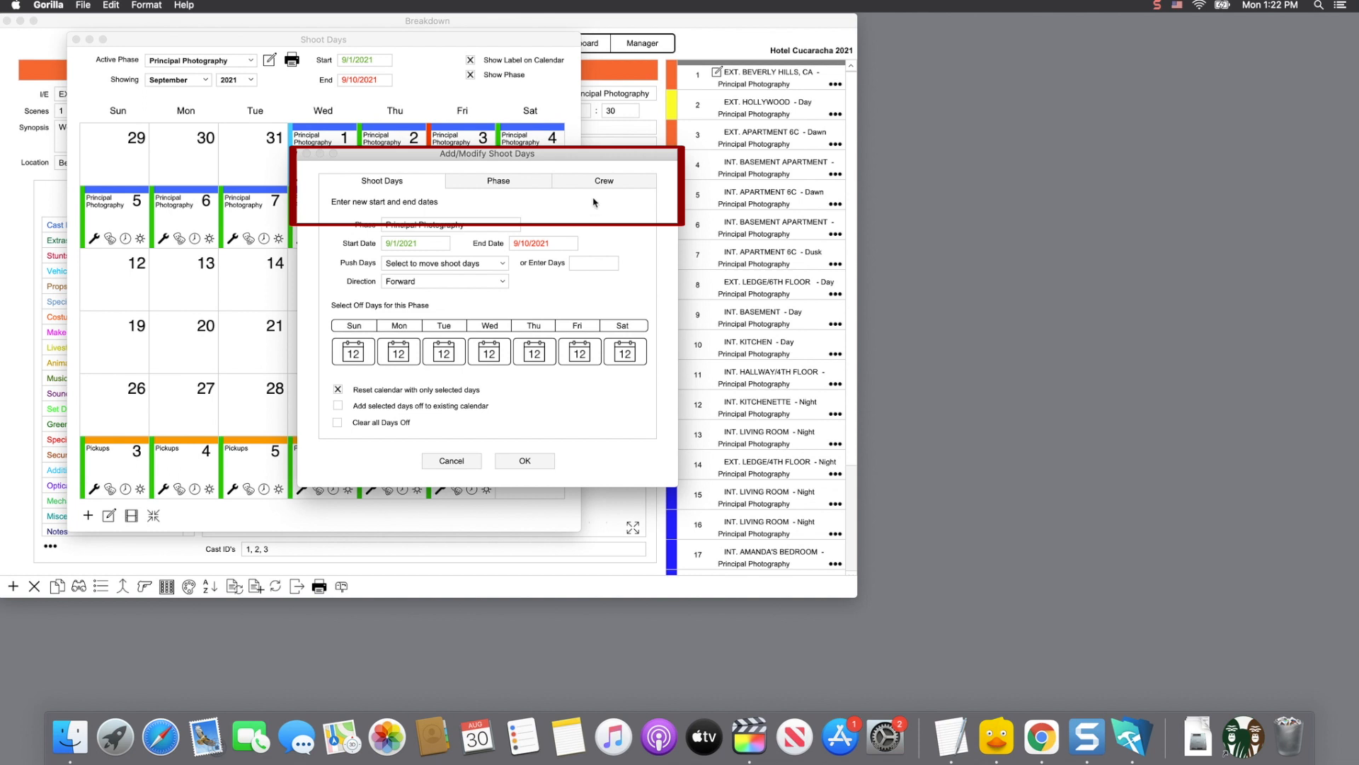
click(442, 267)
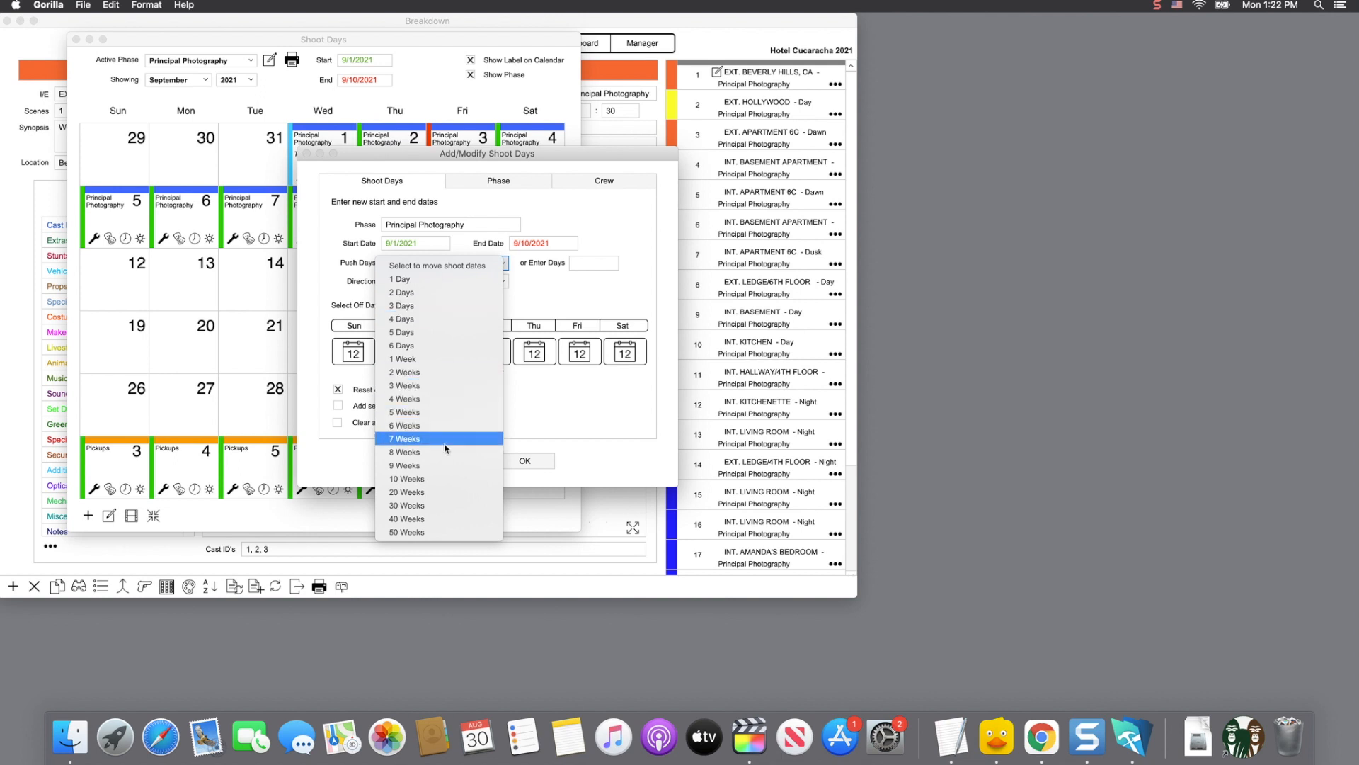
click(560, 292)
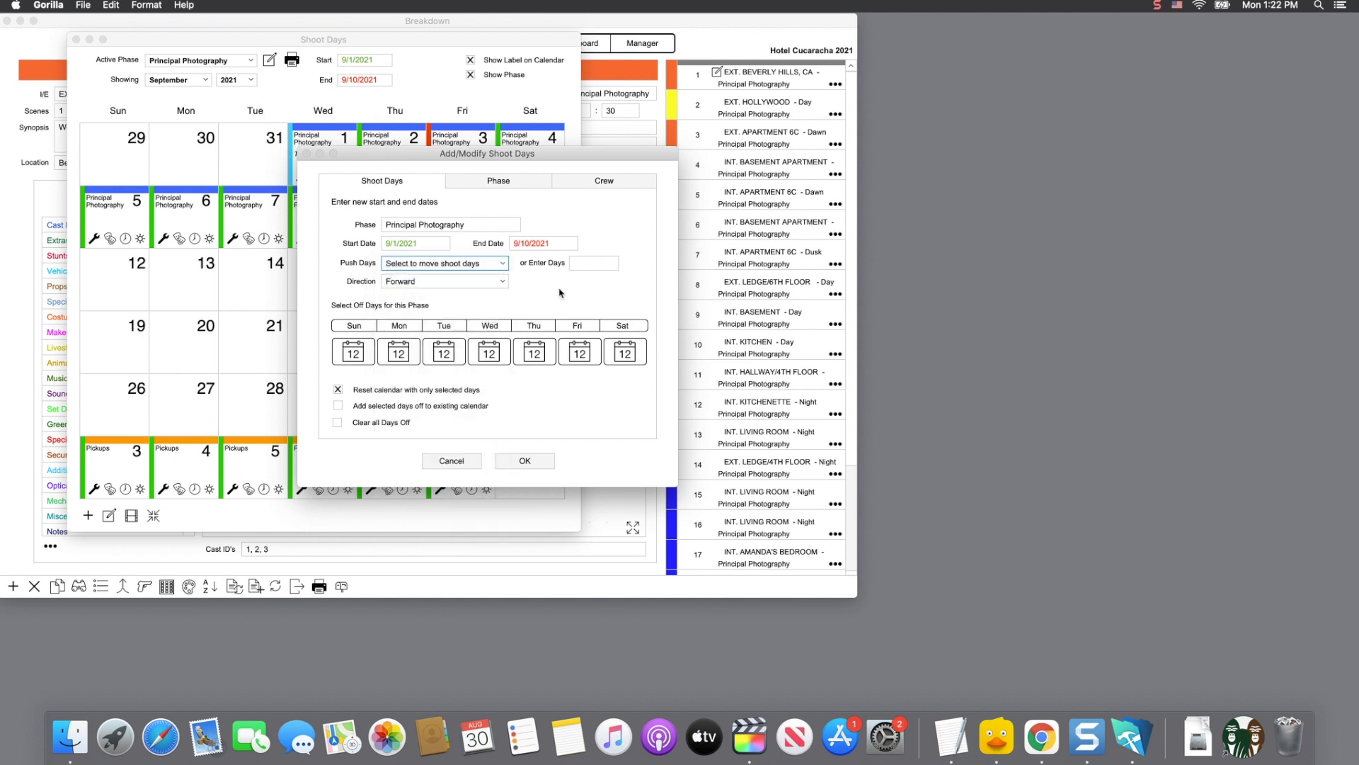
click(593, 266)
click(440, 284)
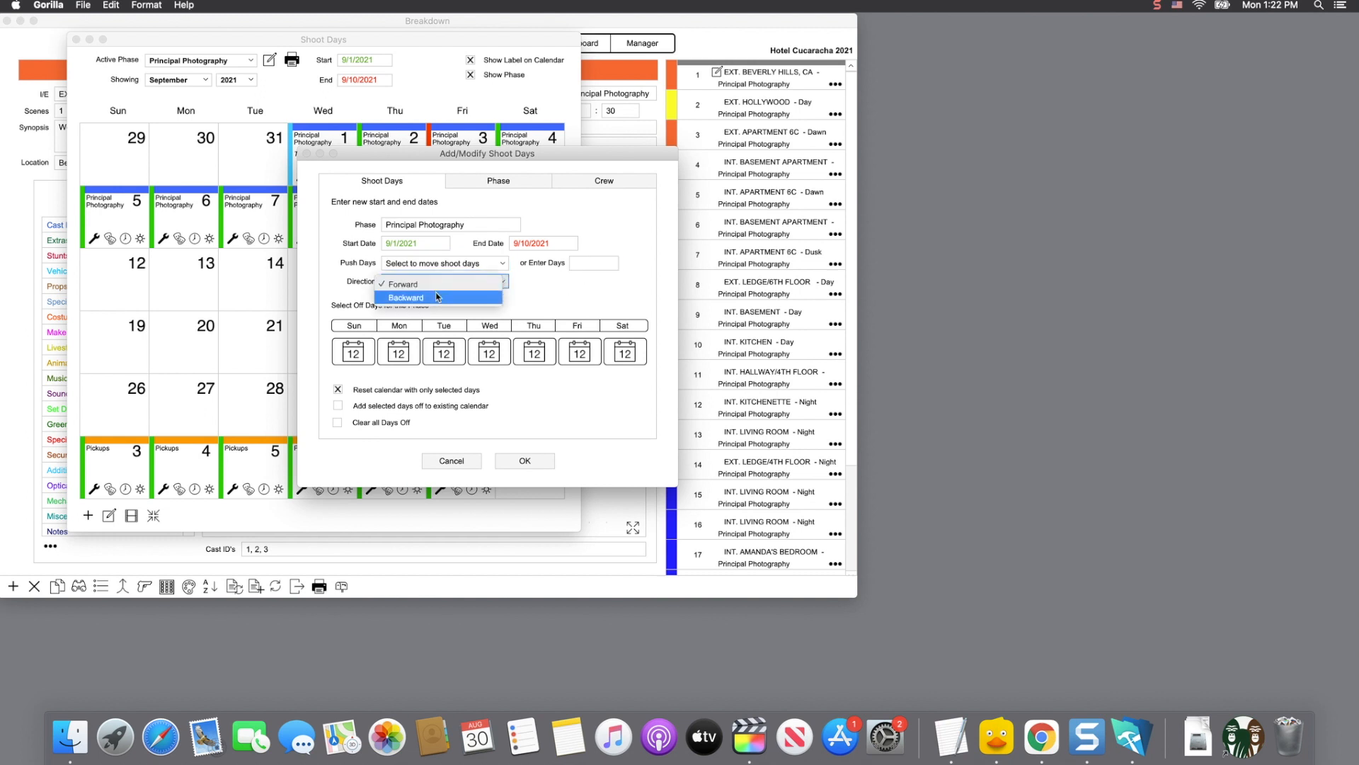
click(541, 292)
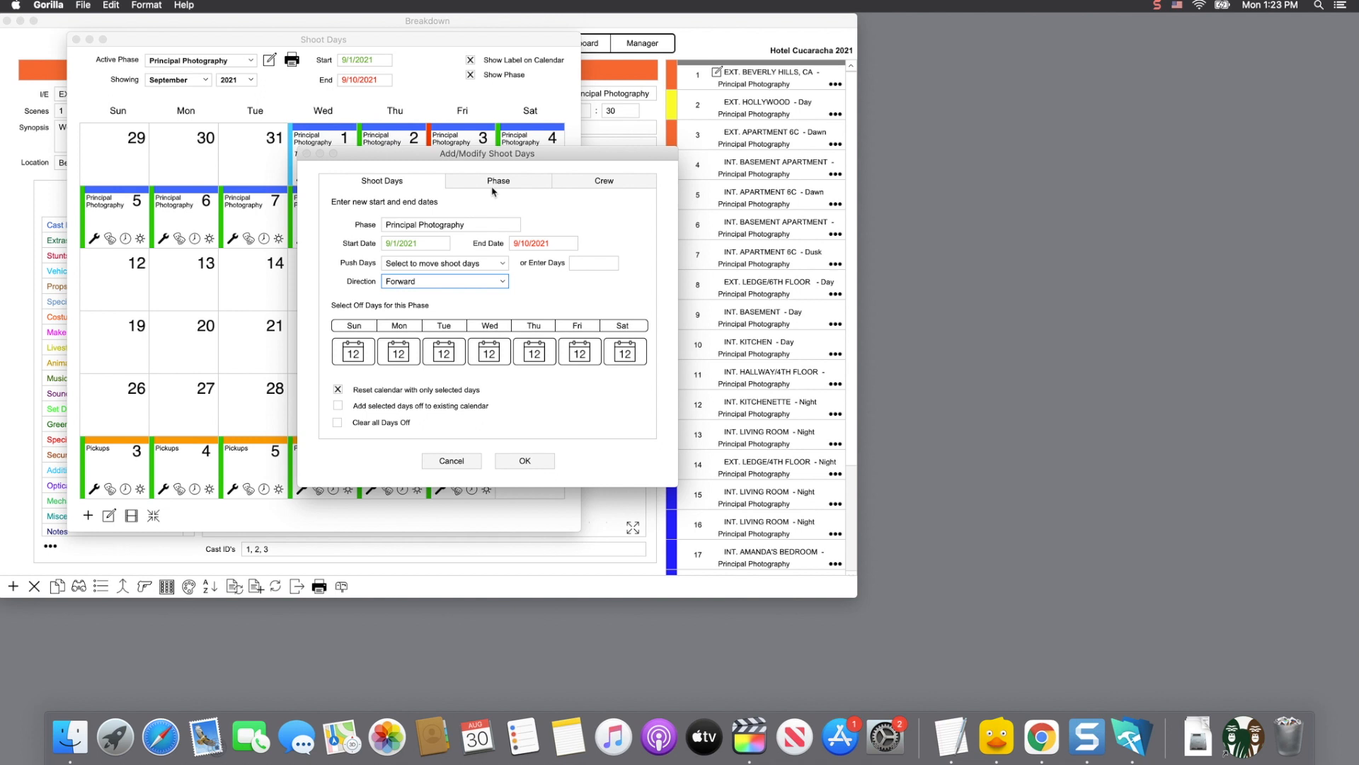
Step: On the Crew tab, put the 1st Camera Assistant in row 1 and the Script Supervisor in row 2
click(604, 181)
click(552, 241)
click(551, 256)
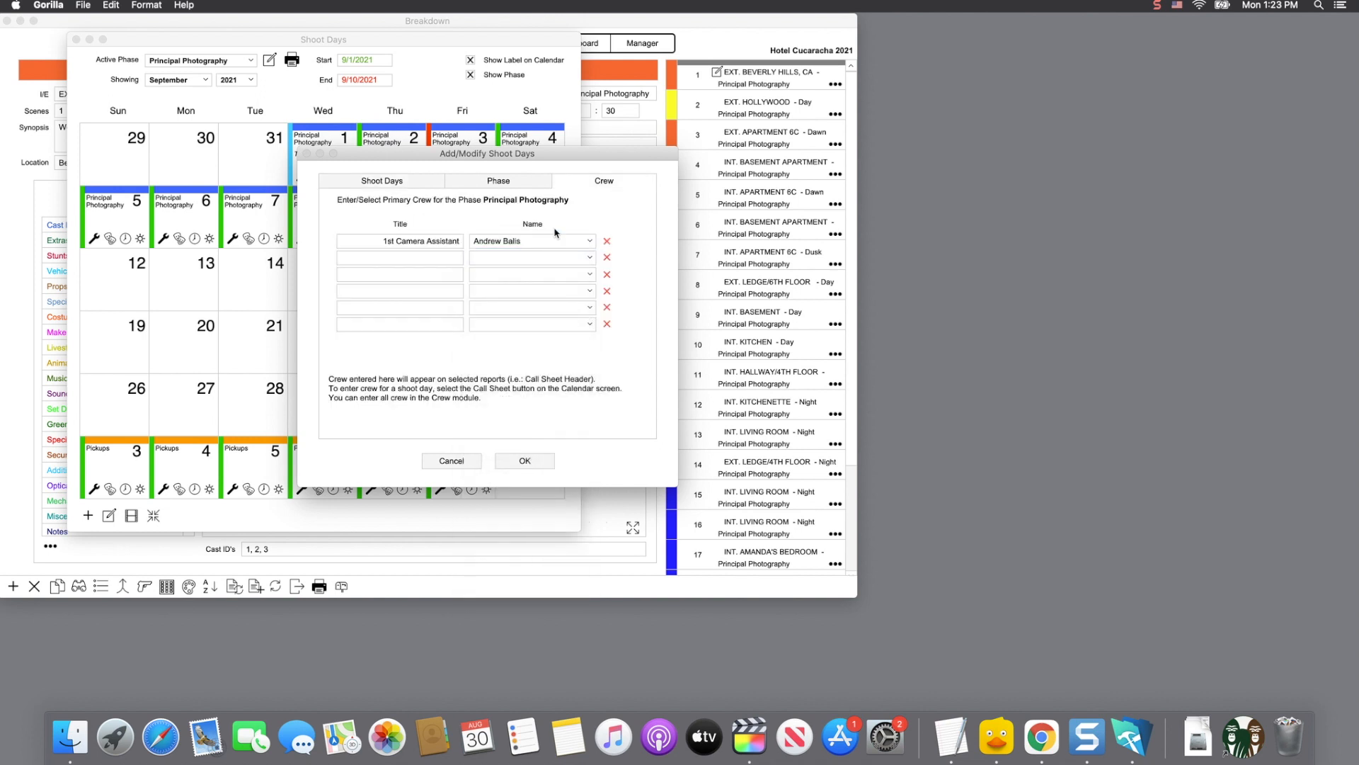
click(536, 256)
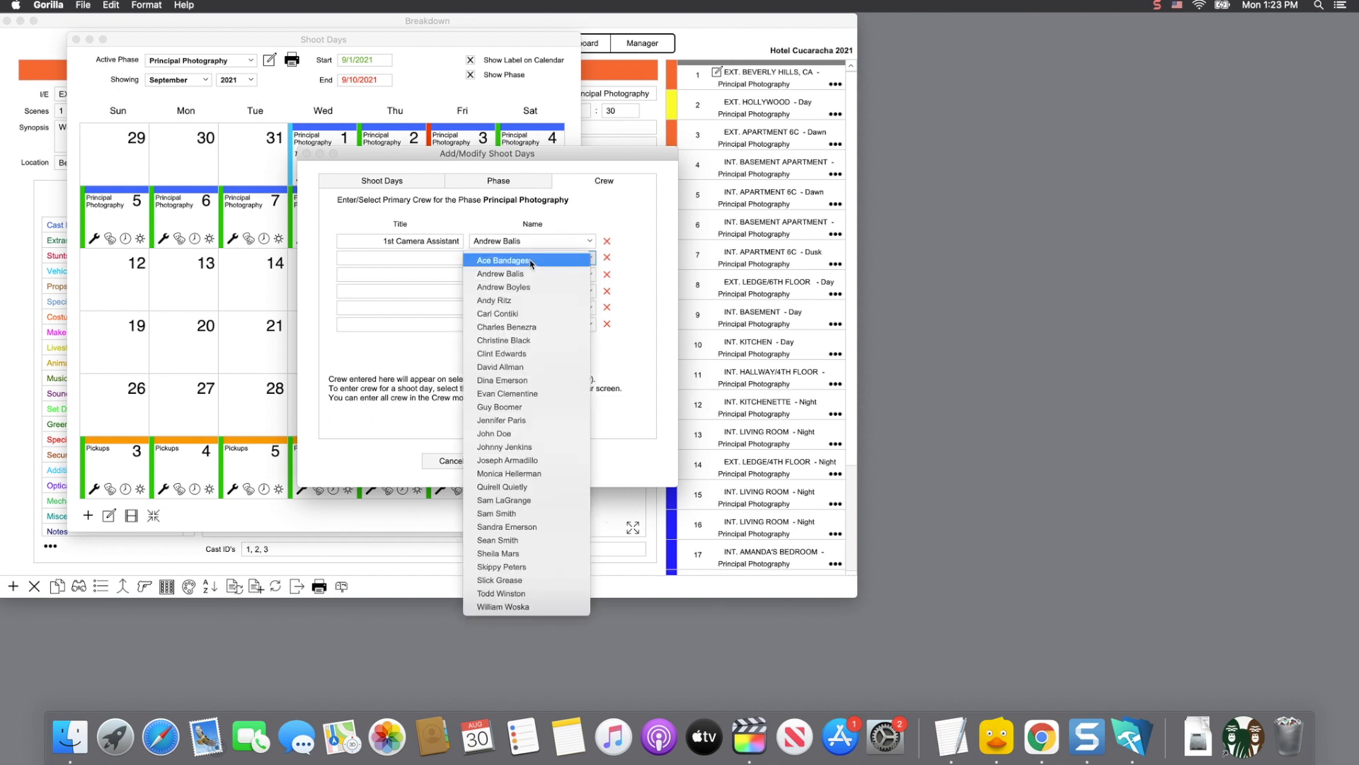
click(526, 342)
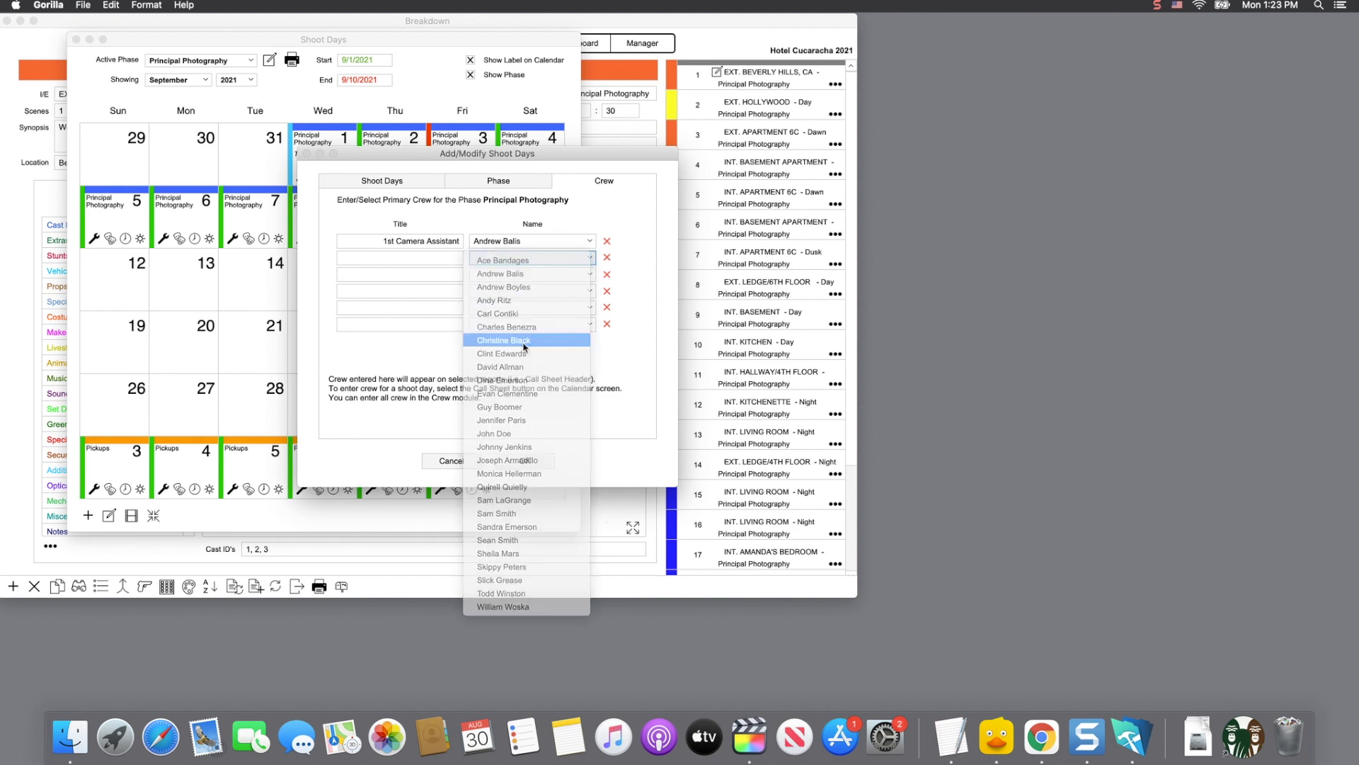
click(529, 262)
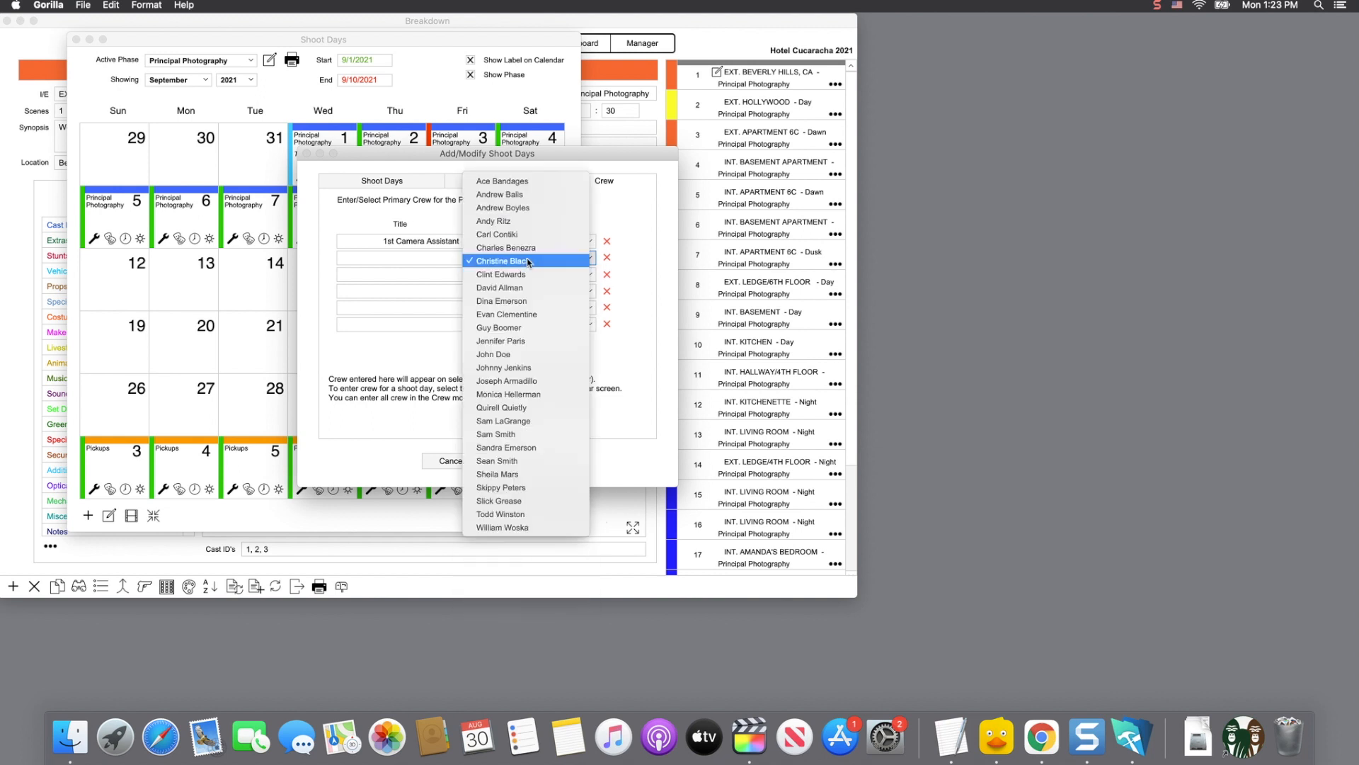
click(521, 394)
click(630, 265)
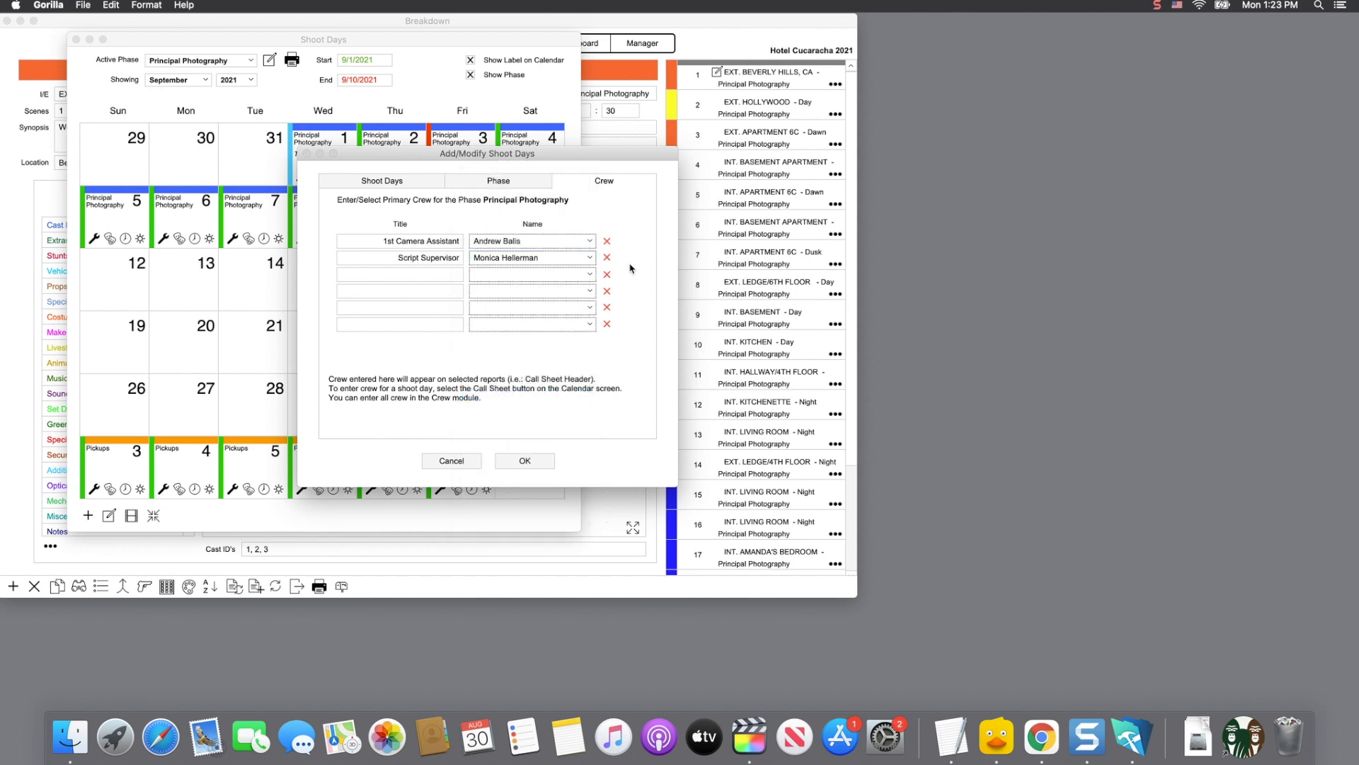